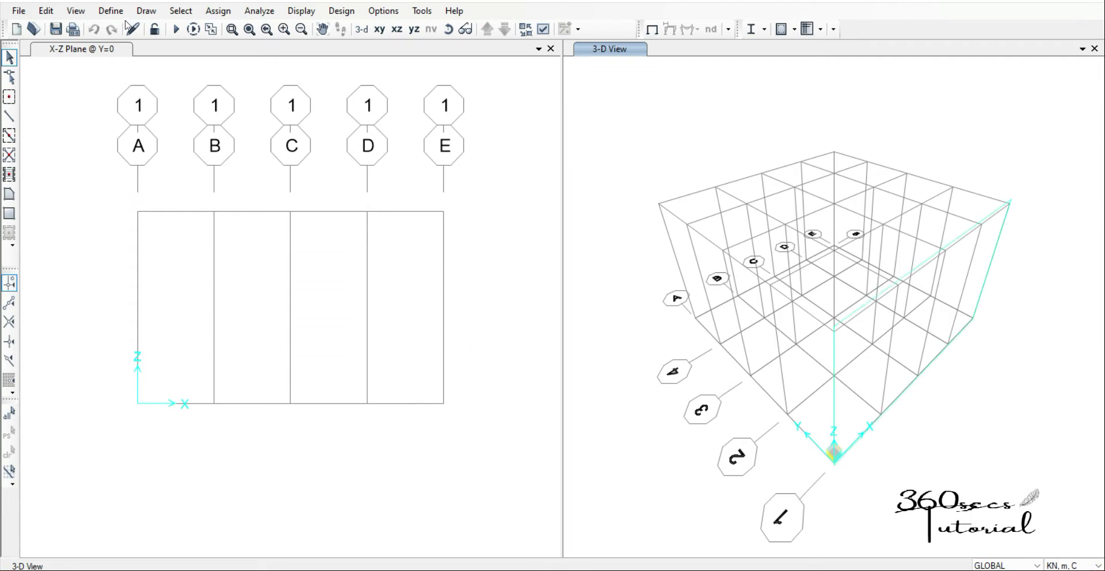
- Open Frame Properties from the Define menu and start adding a new frame section property
click(111, 11)
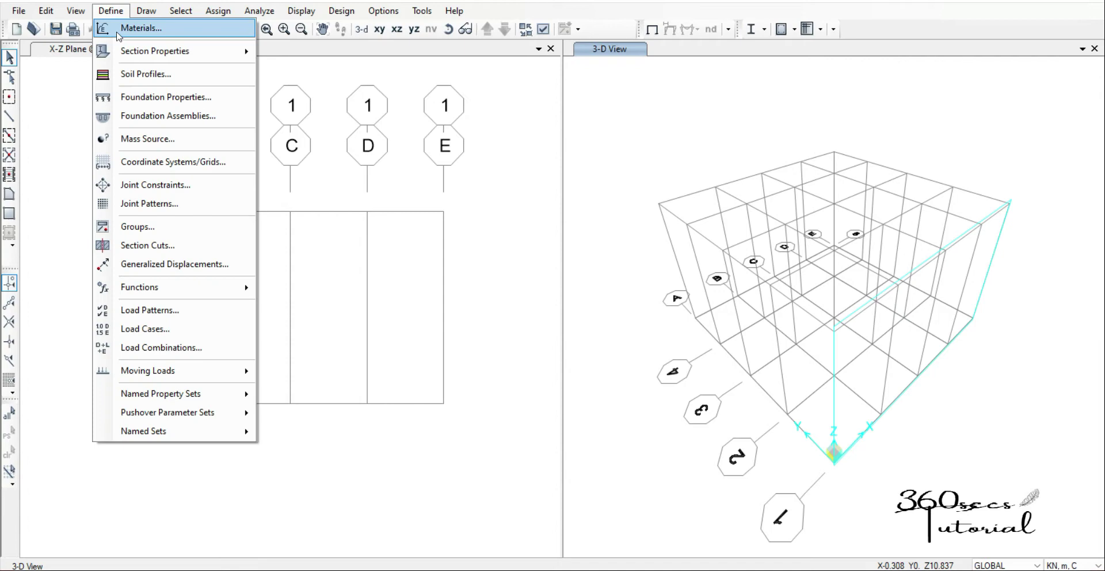
mouse_move(145, 53)
click(316, 54)
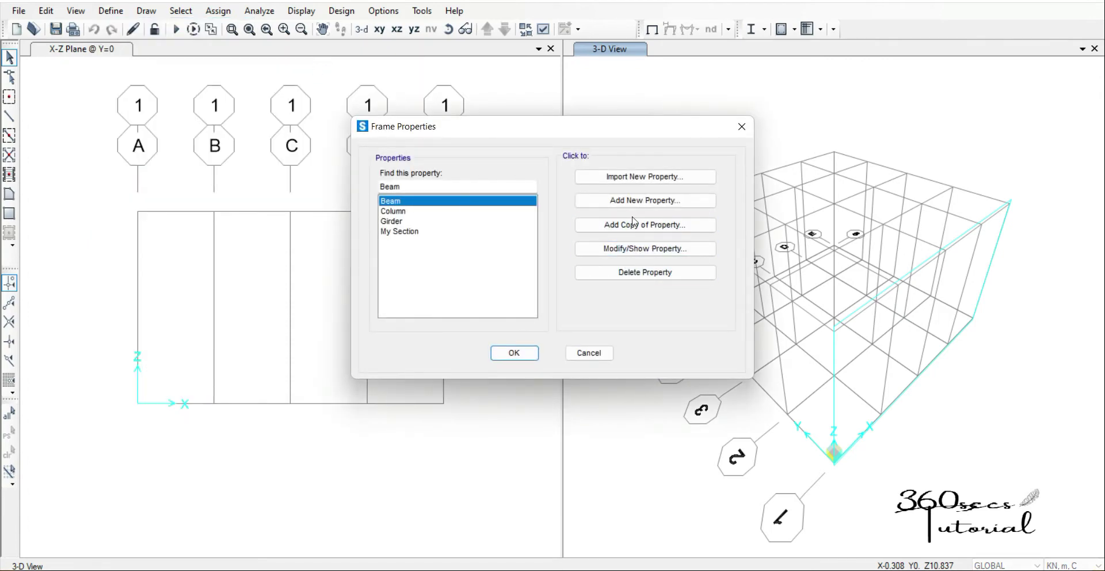
click(658, 200)
- Browse the built-up steel, aluminium, steel and cold-formed shapes, then bring up the AutoCAD curtain wall drawing
click(660, 151)
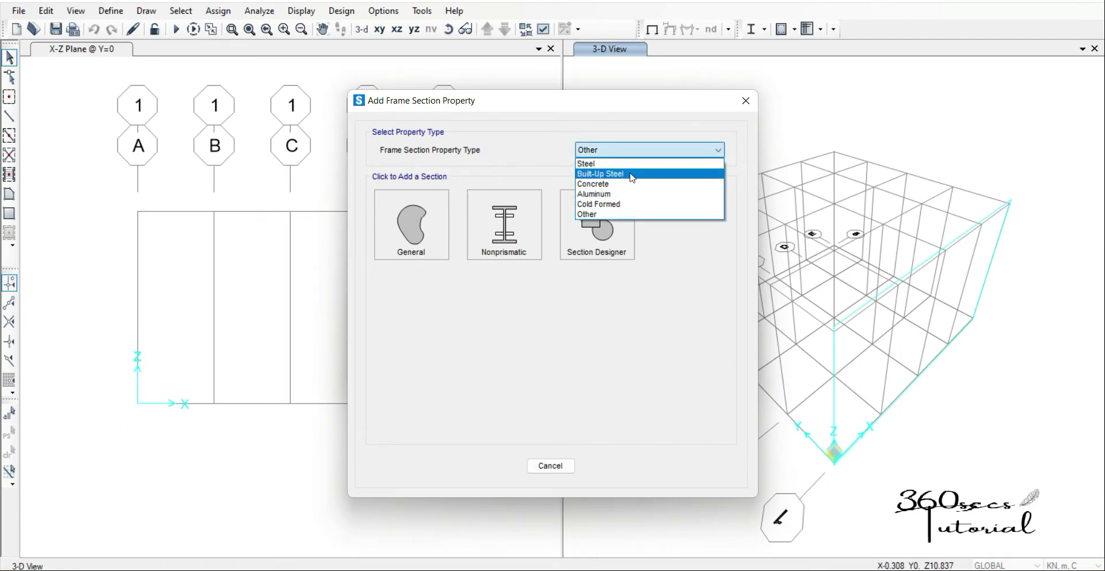
click(631, 173)
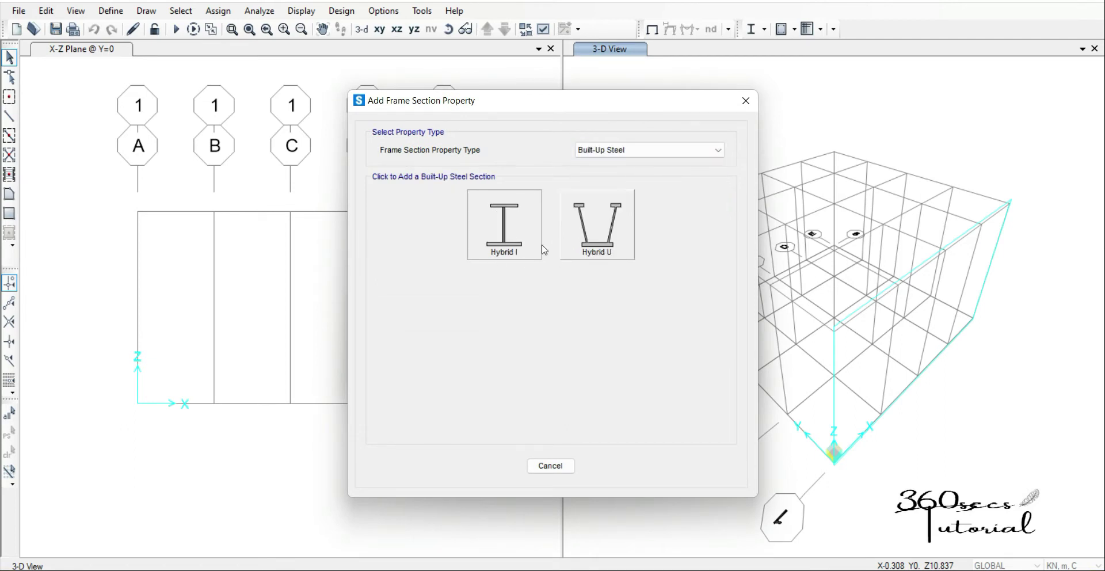
click(661, 152)
click(626, 194)
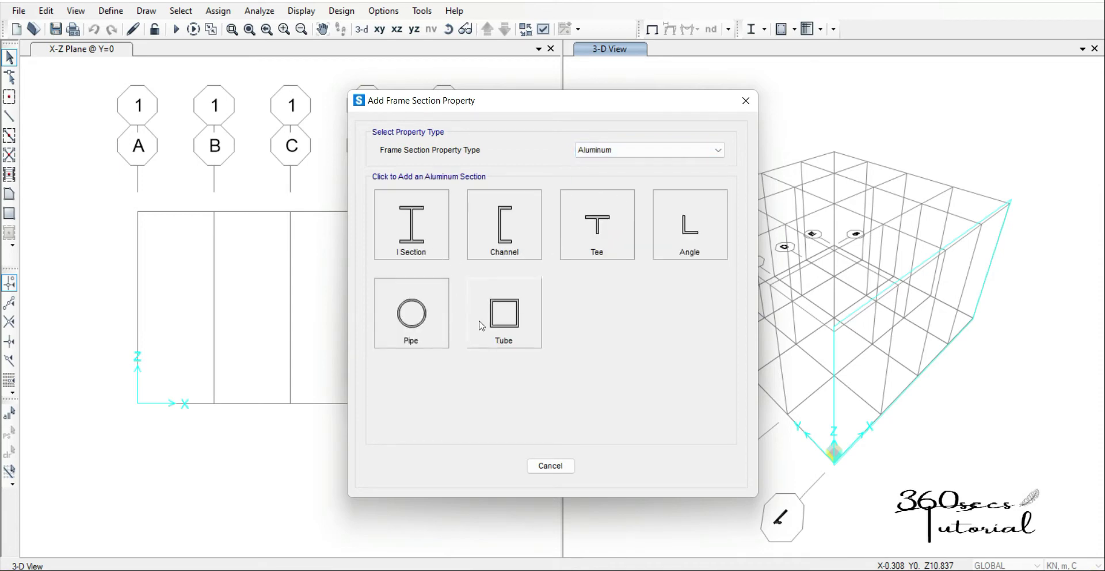
click(653, 151)
click(626, 164)
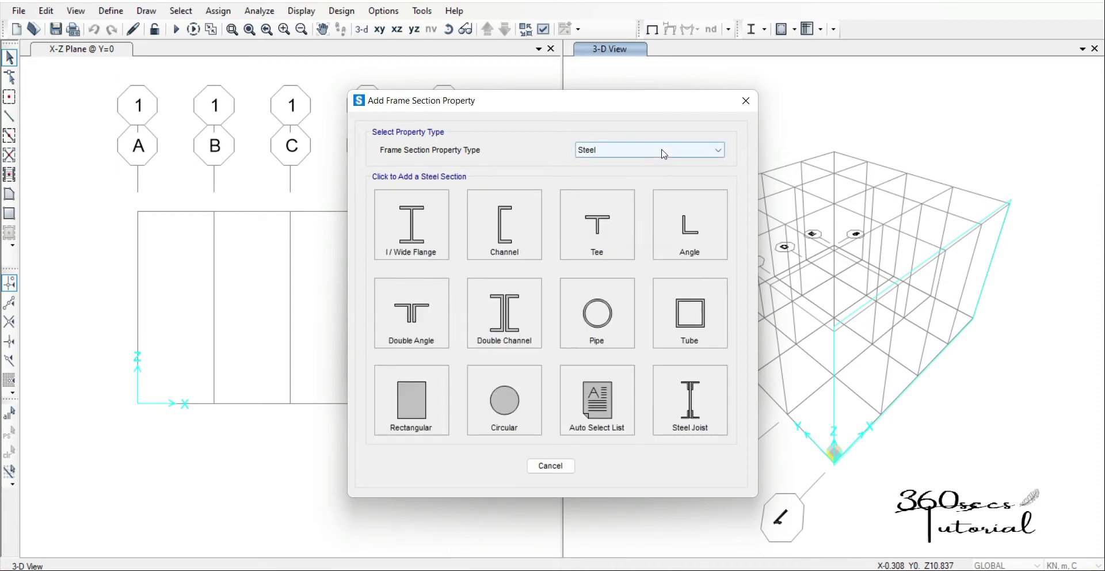
click(664, 154)
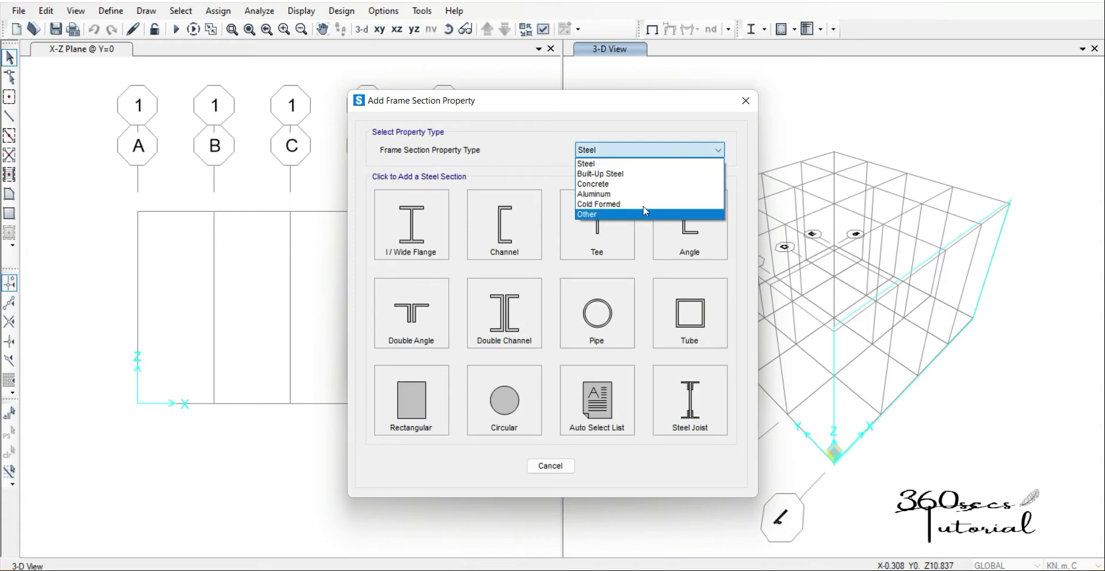
click(646, 206)
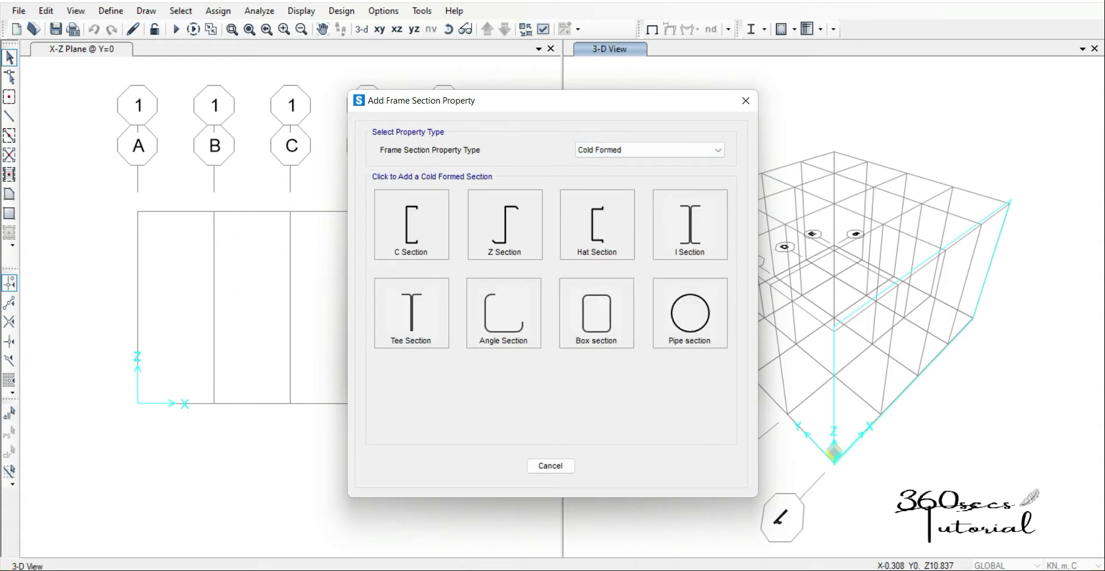
click(546, 468)
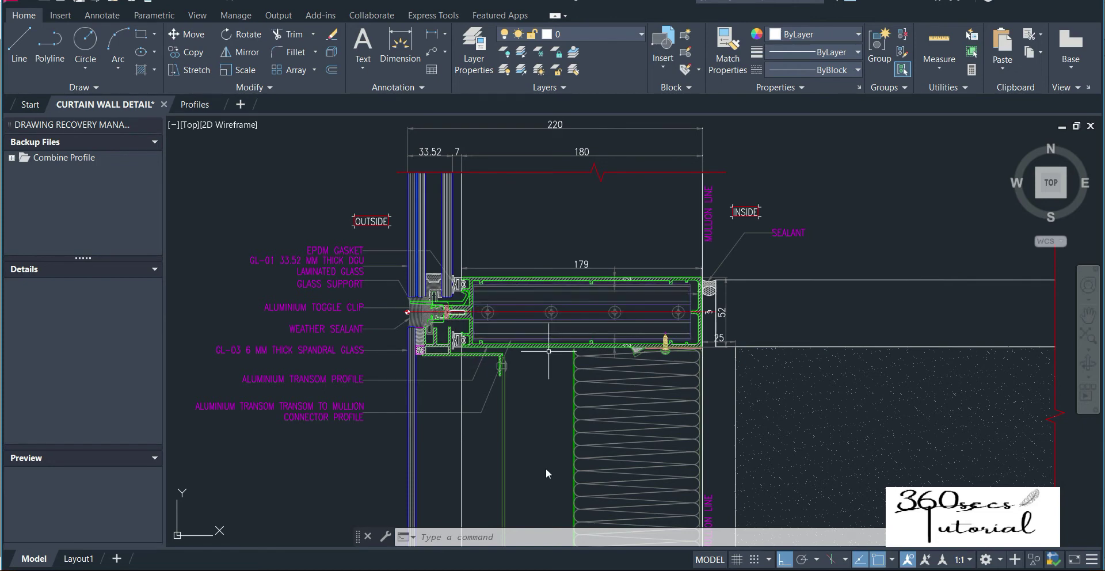
- Open the Profiles drawing and try selecting the mullion profile outline
click(185, 104)
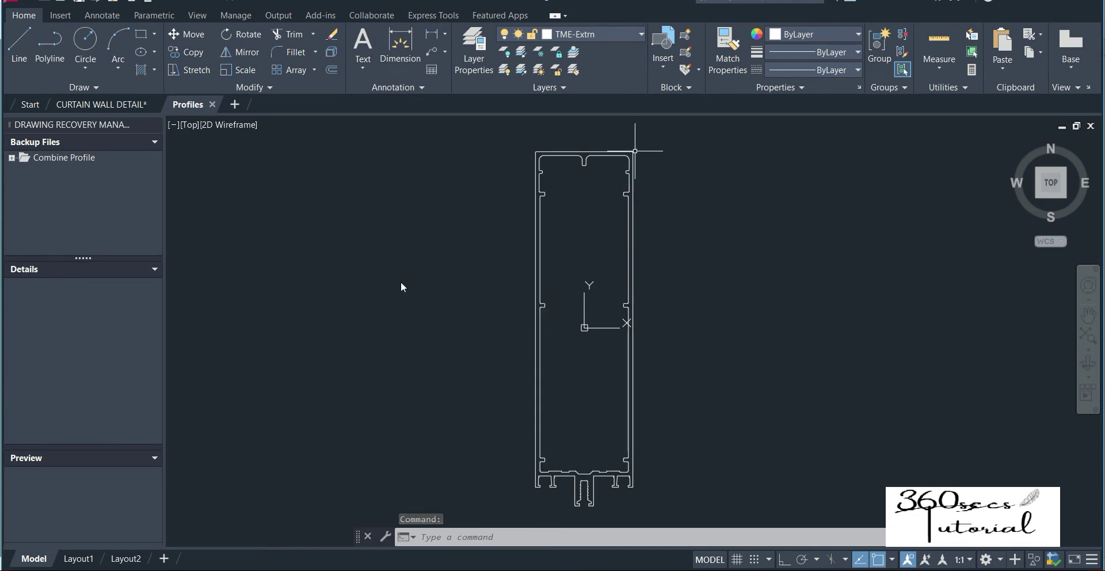
click(635, 151)
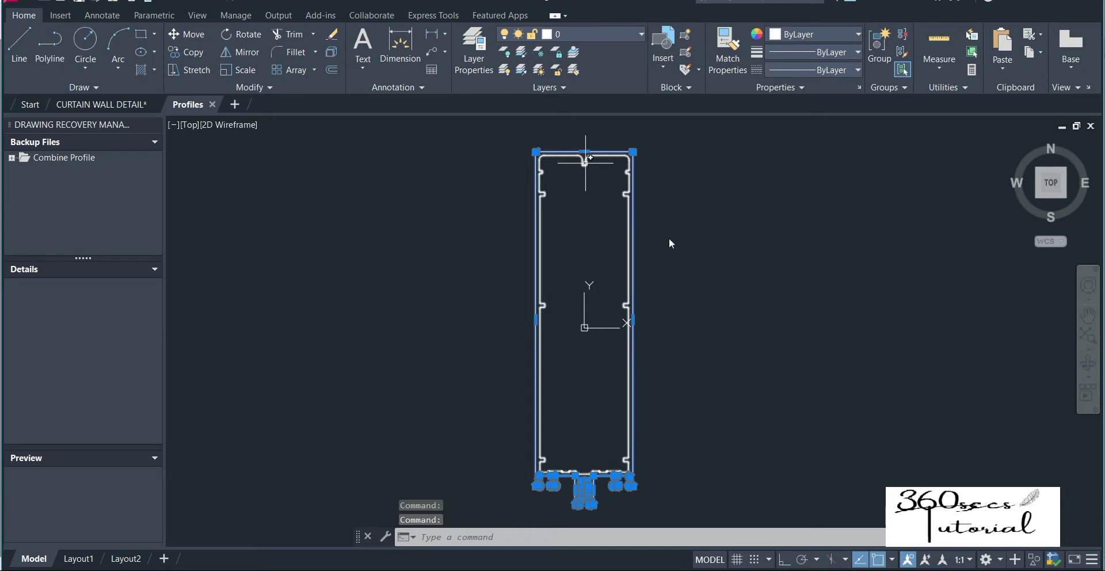
key(Escape)
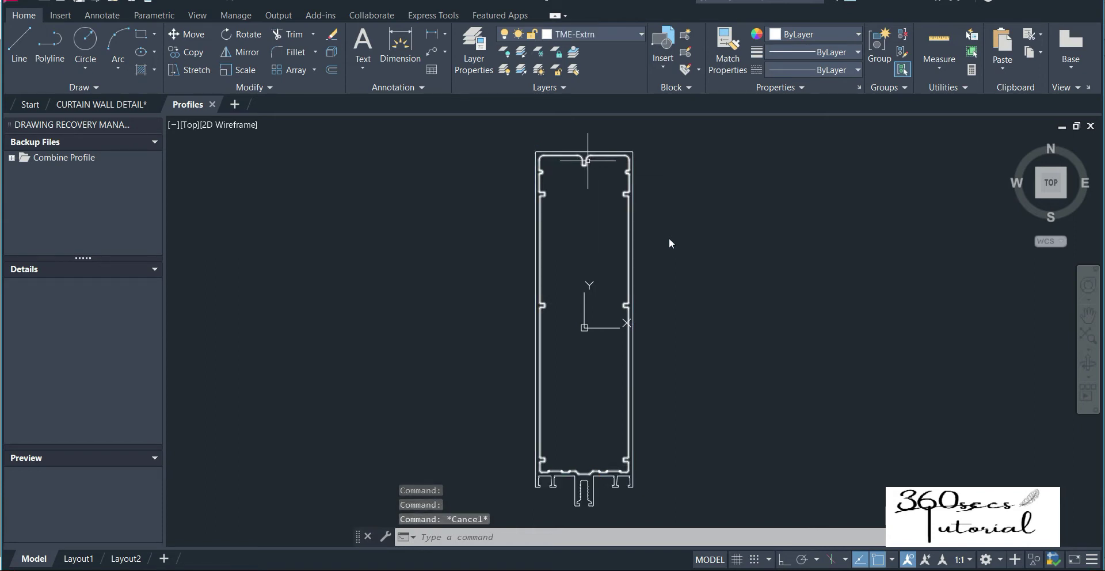
click(586, 162)
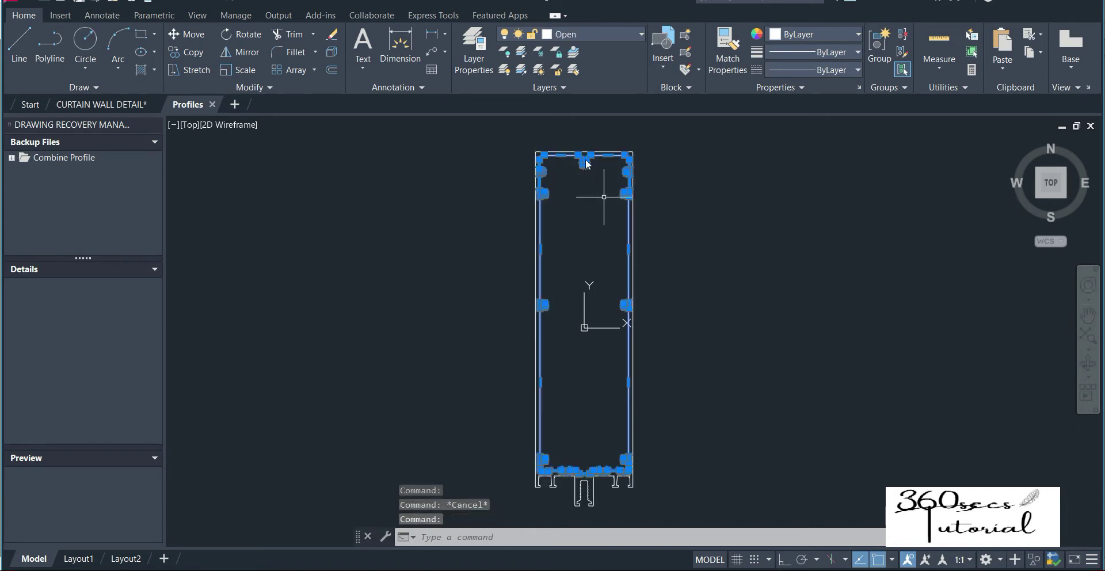
key(Escape)
- Check the profile's layers and put the outer profile outline on layer 0
click(586, 164)
click(570, 36)
click(591, 121)
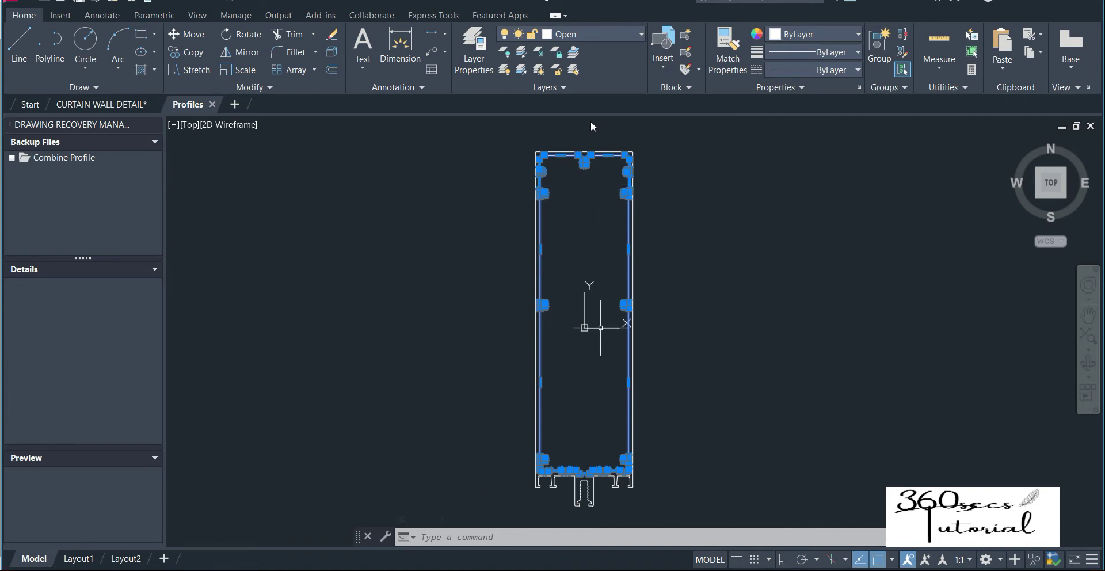
key(Escape)
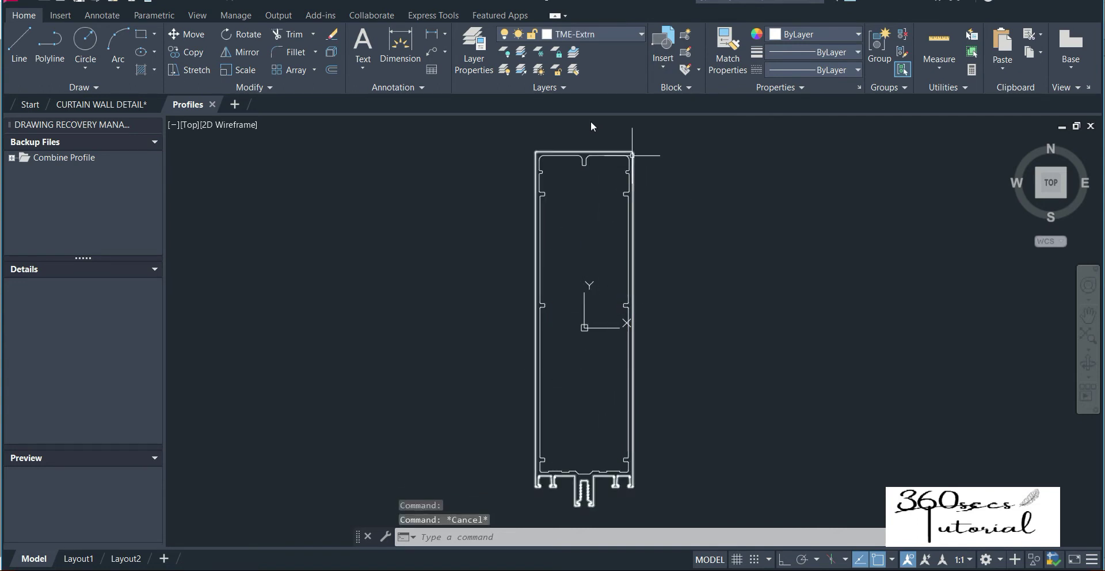
click(632, 152)
click(575, 52)
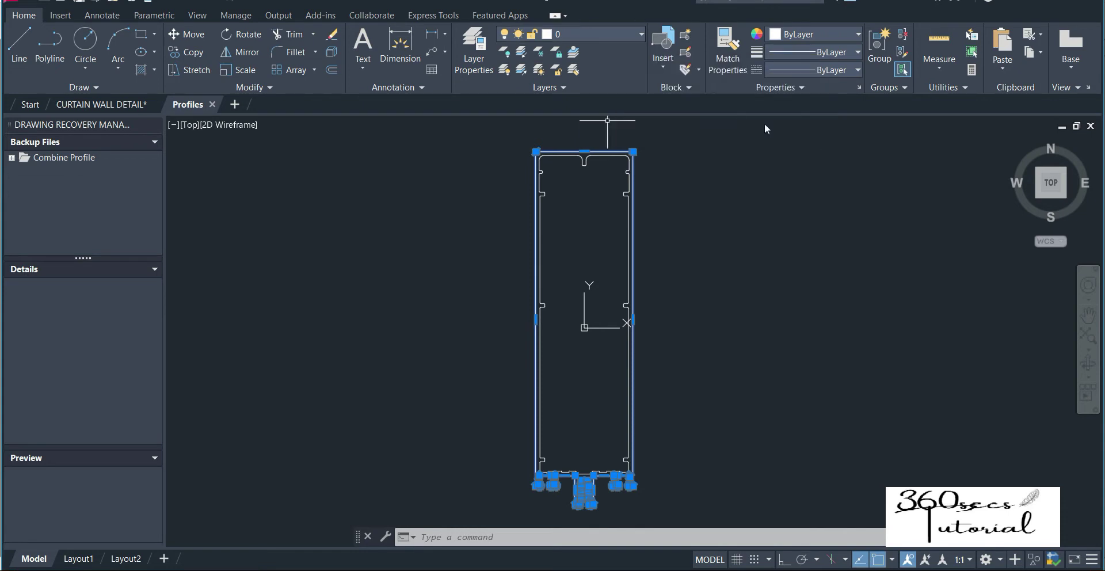
key(Escape)
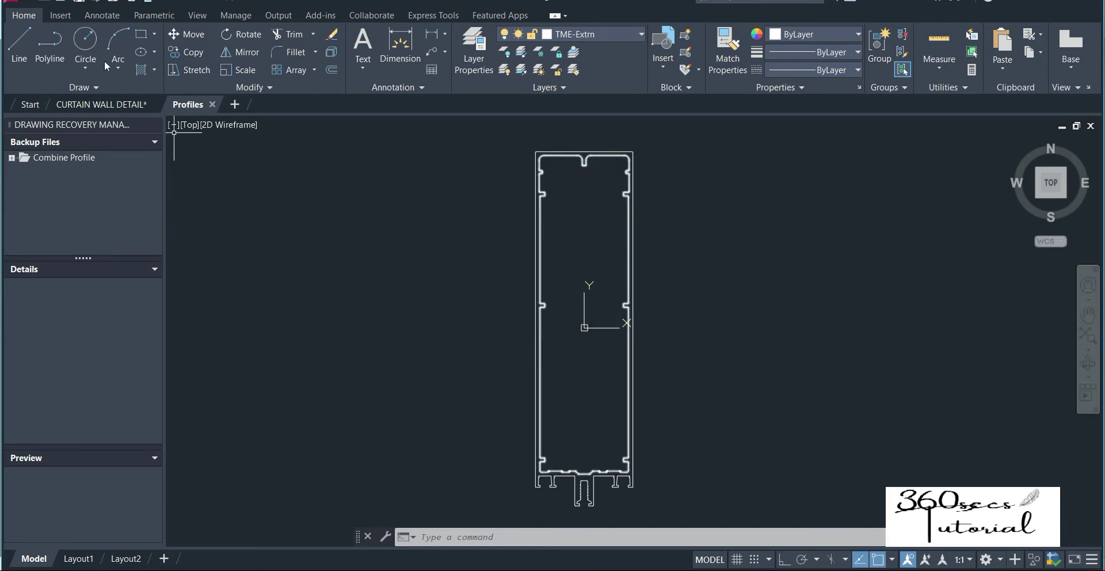
- Start a DWFx export of the drawing, then abandon it
click(23, 3)
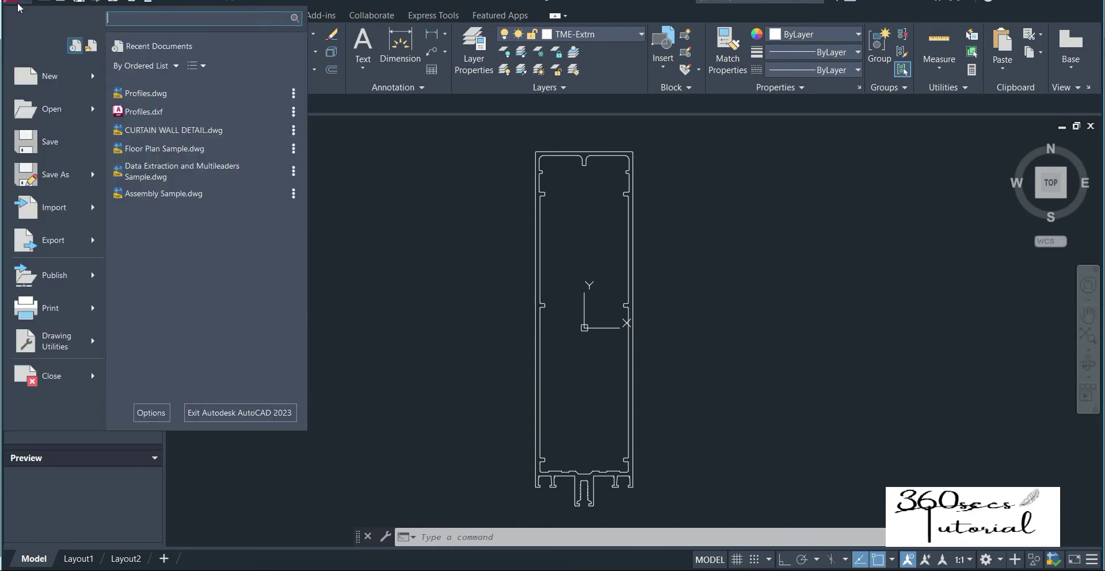
mouse_move(49, 249)
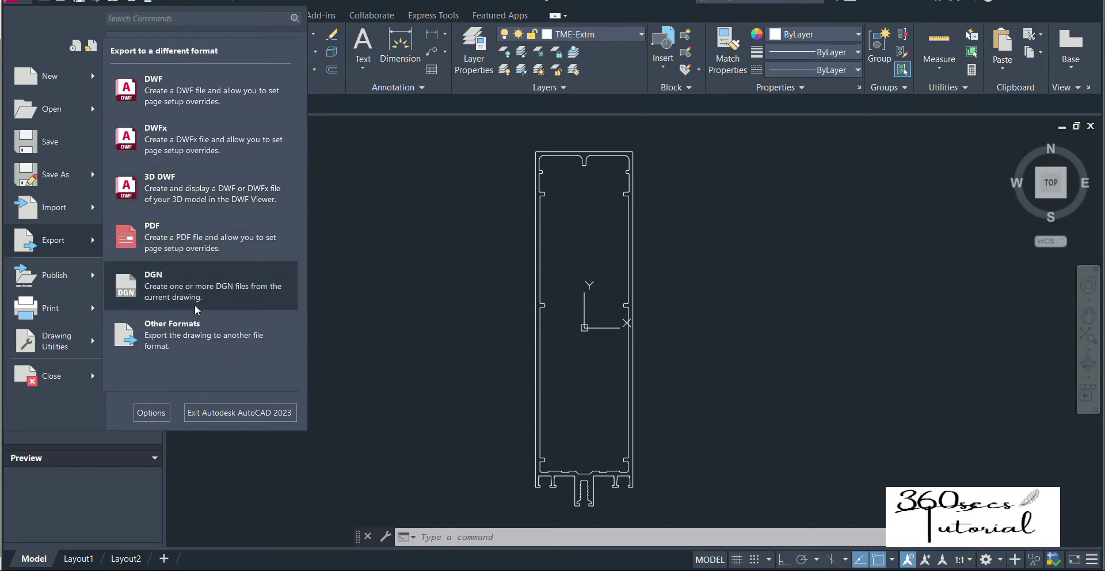
click(195, 339)
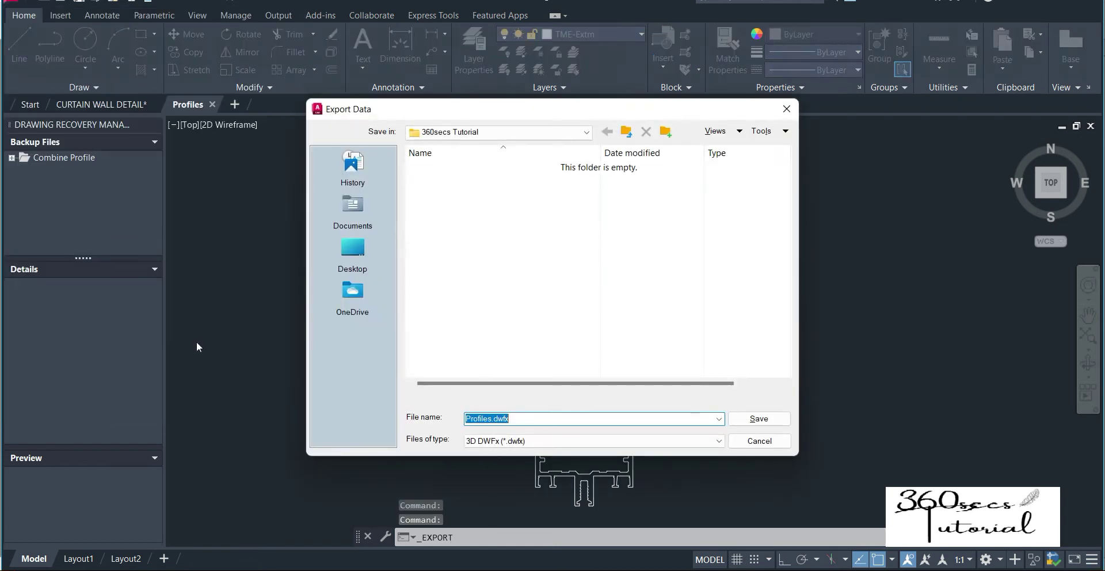
click(553, 442)
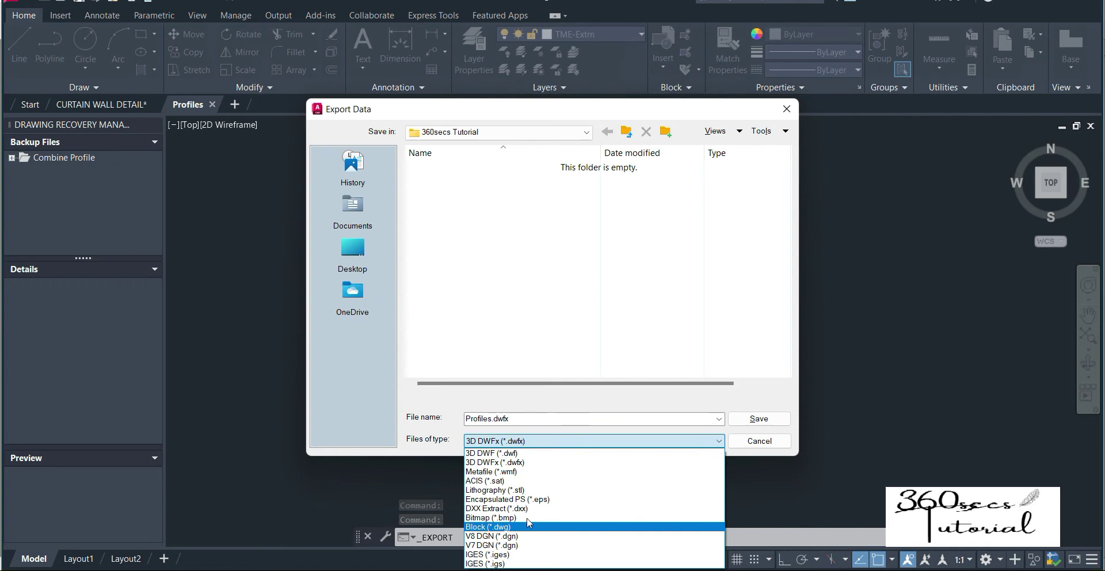
click(761, 443)
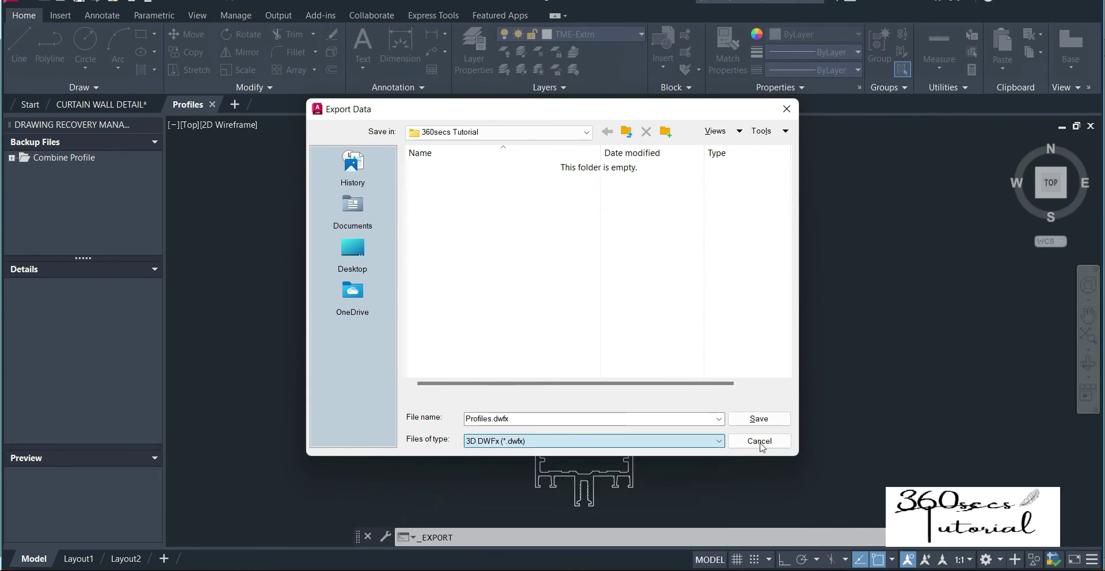
click(760, 441)
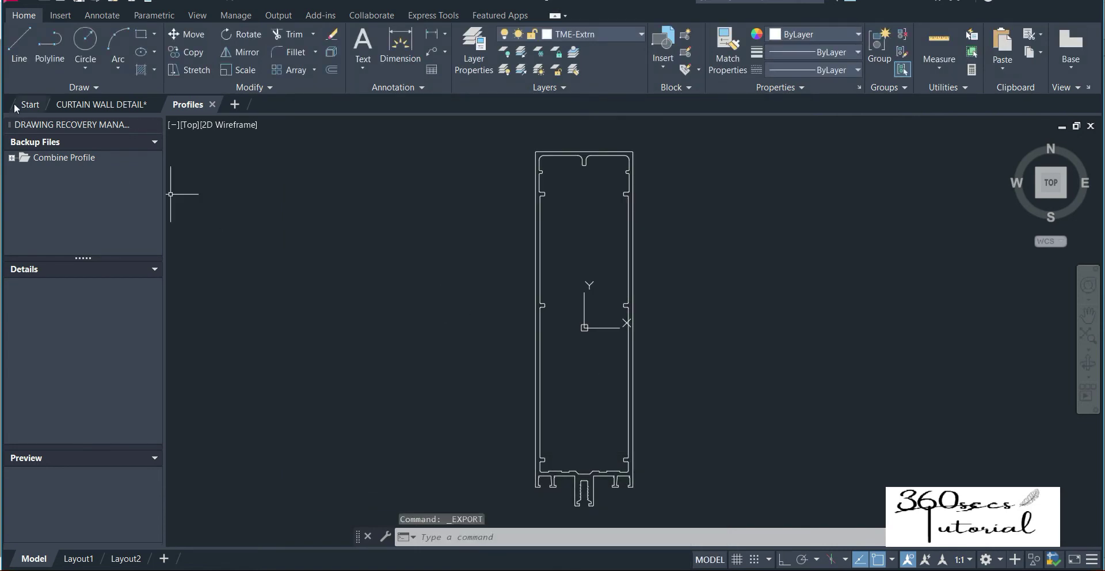
click(17, 3)
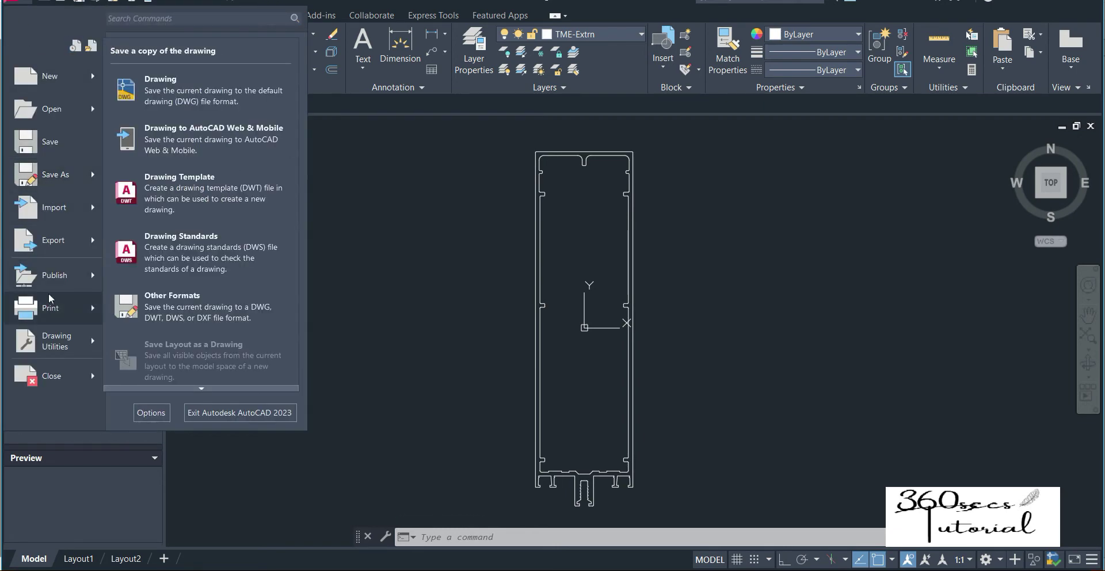
- Save a copy of the profile as My Section in AutoCAD 2013/LT2013 DXF format
click(44, 179)
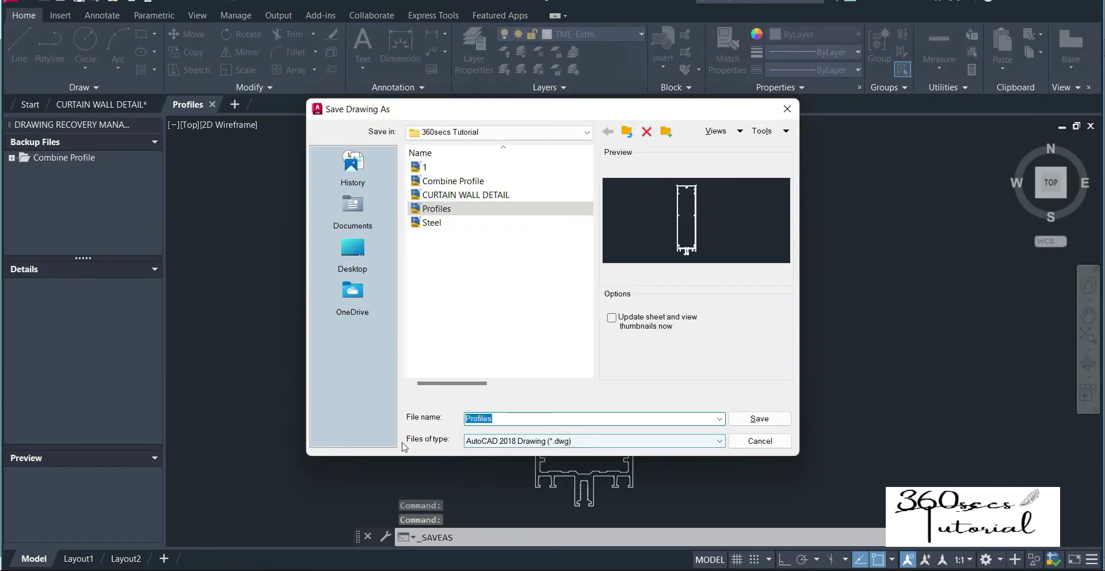
click(527, 443)
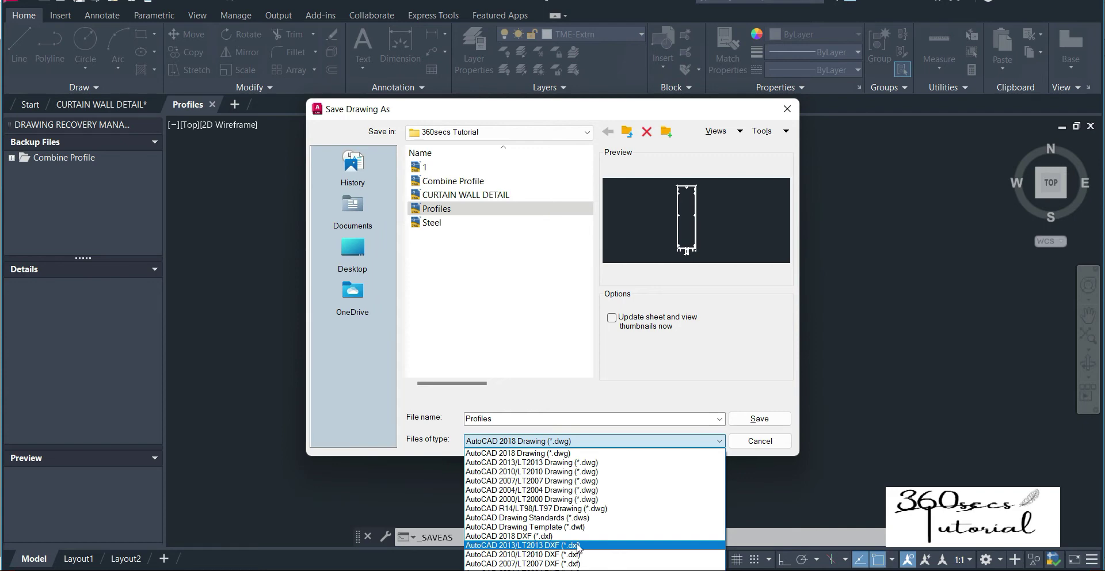
click(577, 545)
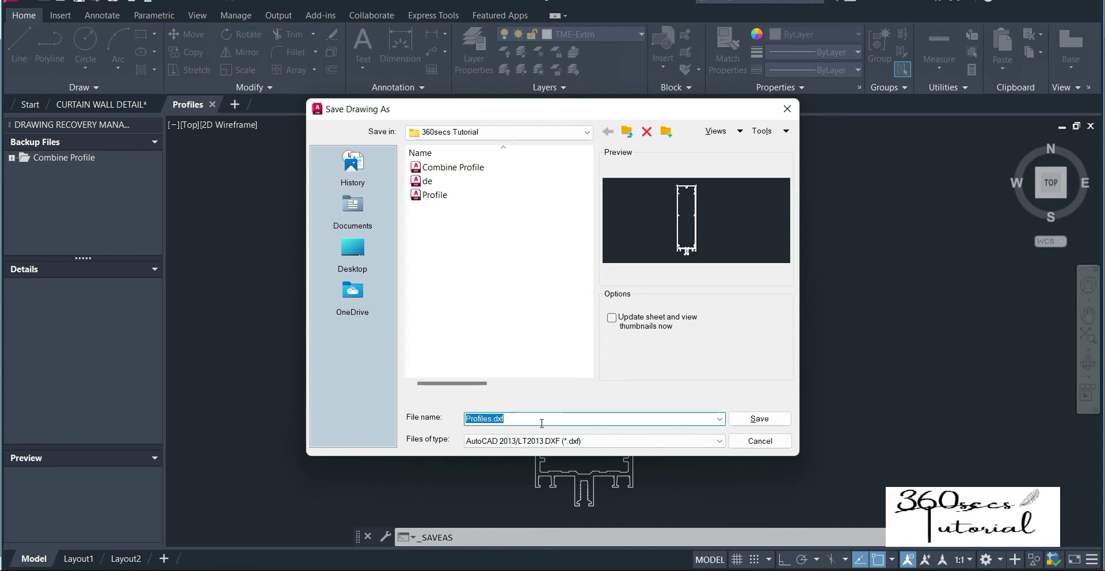
text(My Section)
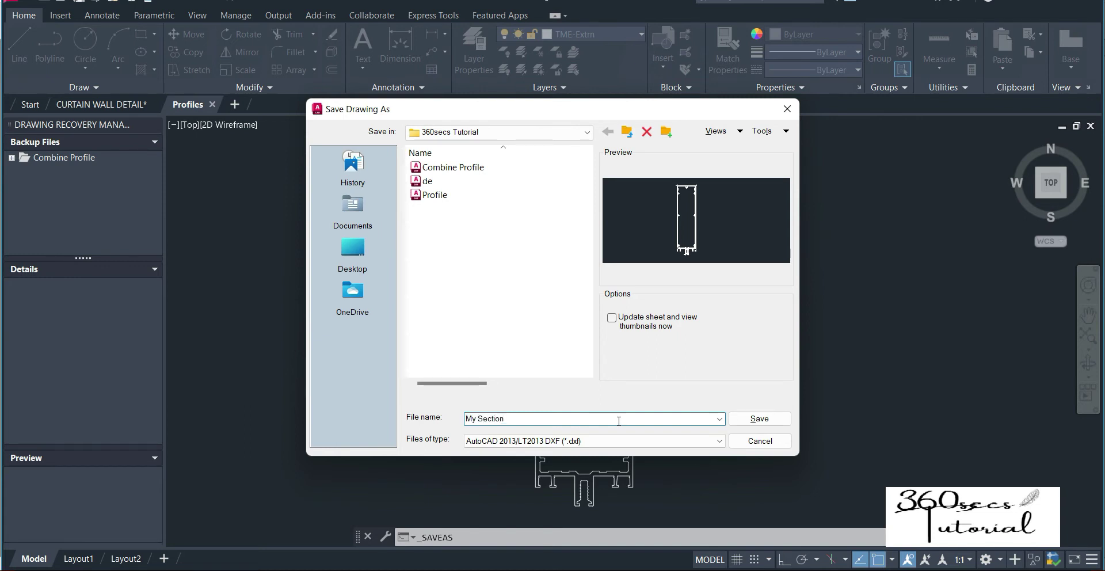
click(769, 424)
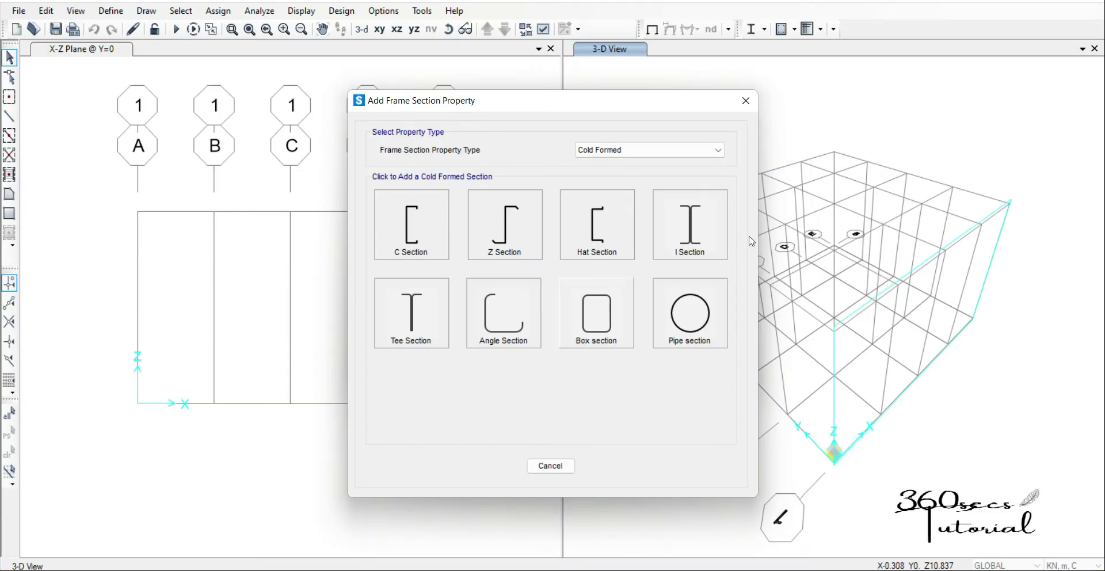
- Add an Other > Section Designer frame section and name it My Sectiion
click(645, 150)
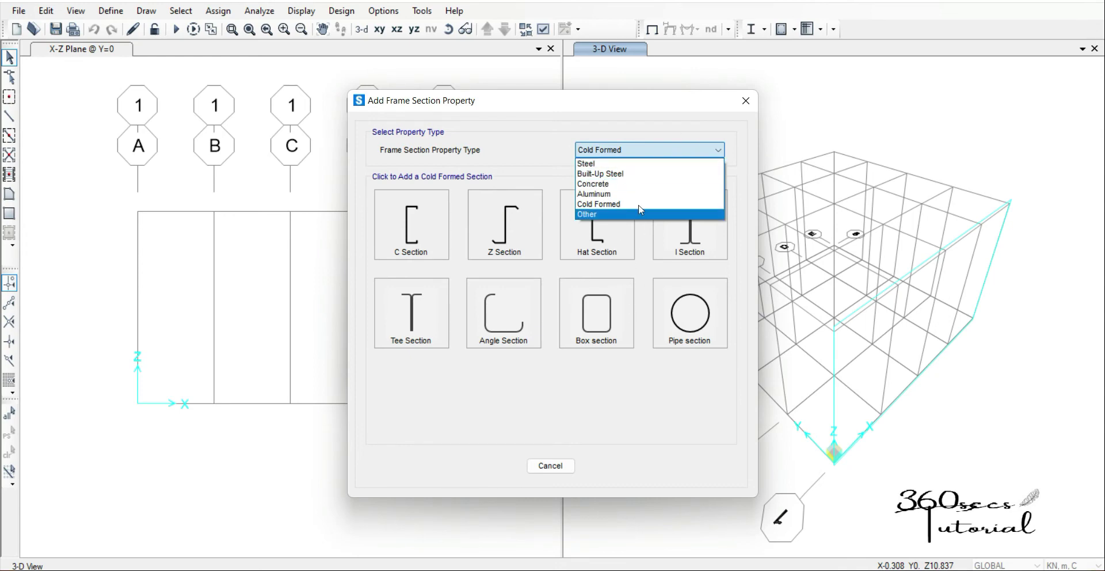
click(601, 214)
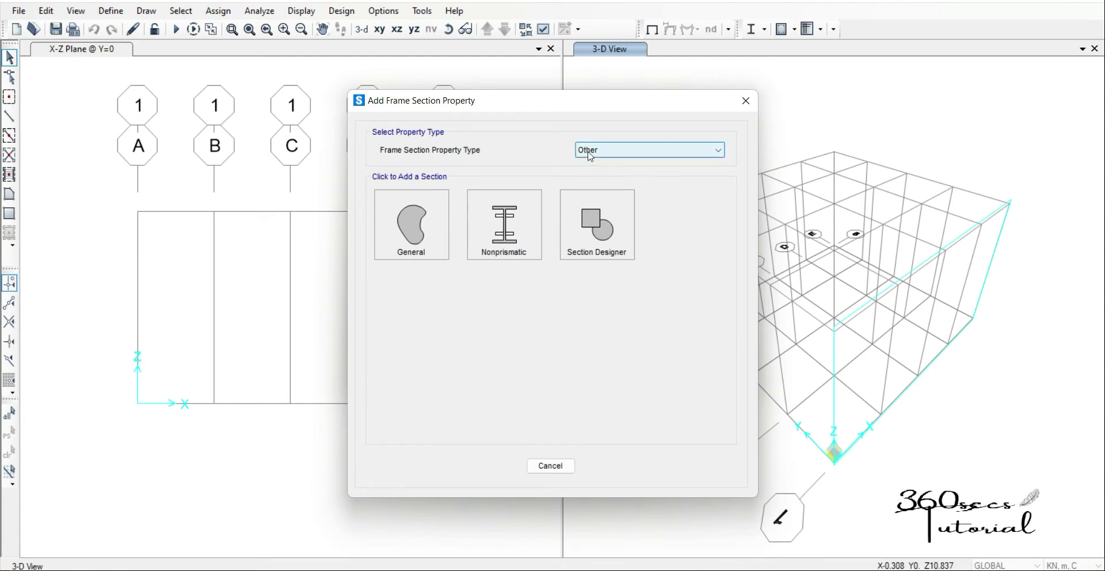
click(599, 248)
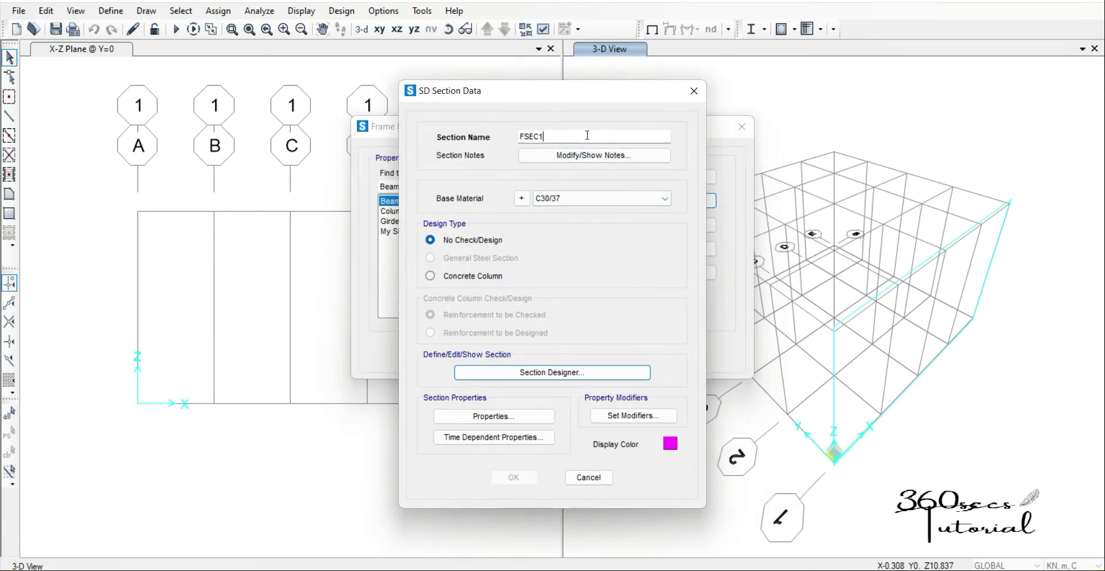
text(Mr)
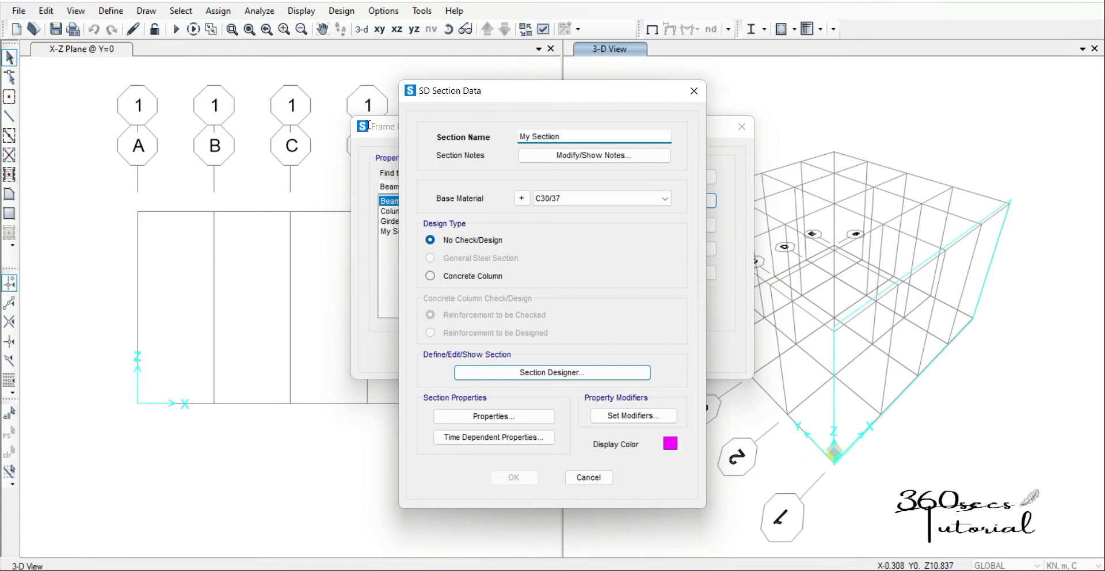
key(BackSpace)
key(BackSpace)
key(BackSpace)
text(iio)
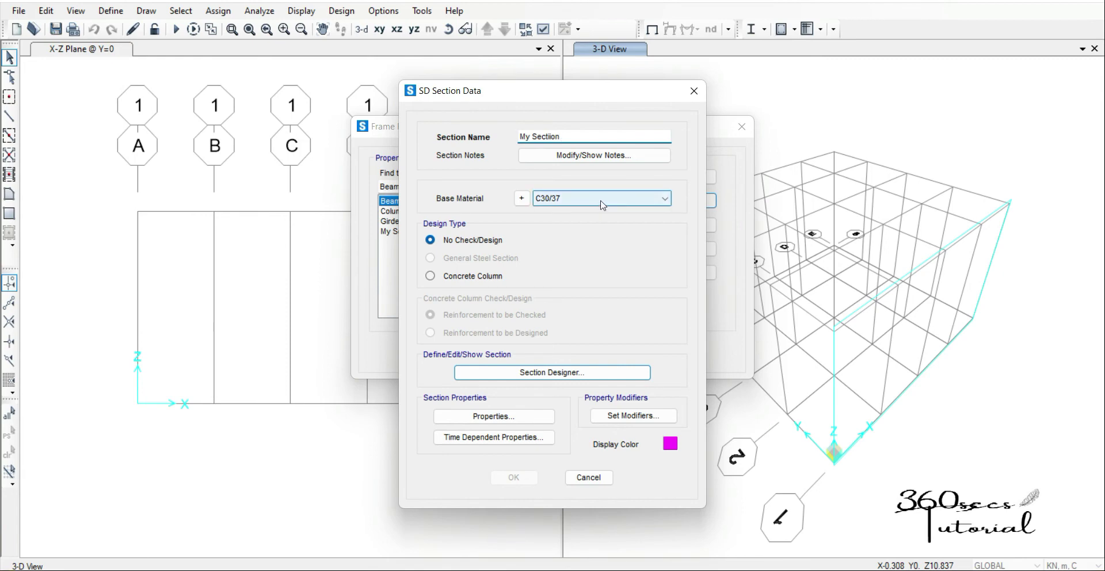
- Set base material S355 and General Steel Section design, then launch Section Designer
click(600, 198)
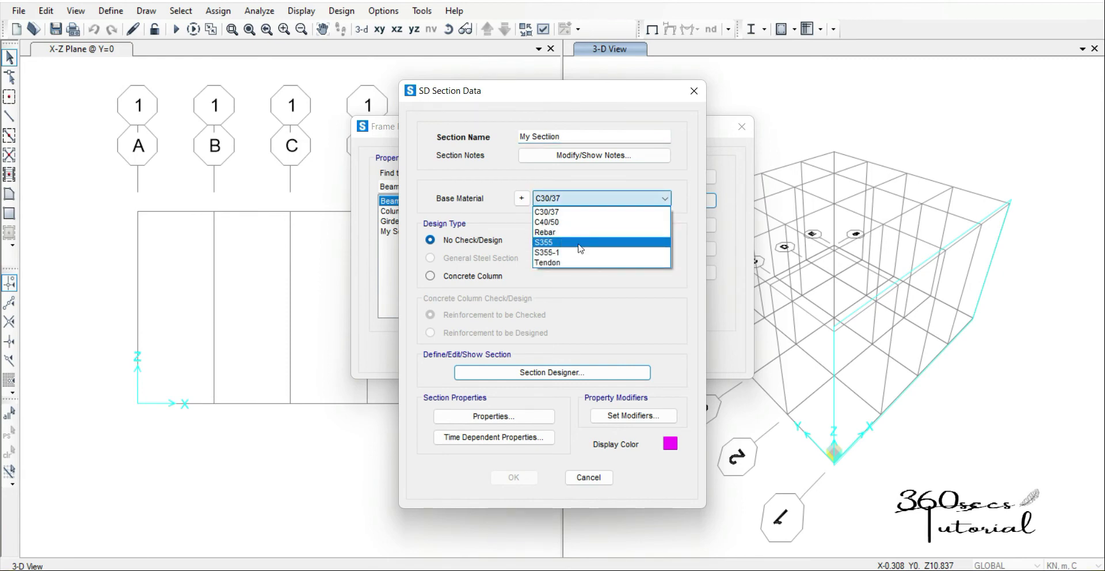
click(579, 243)
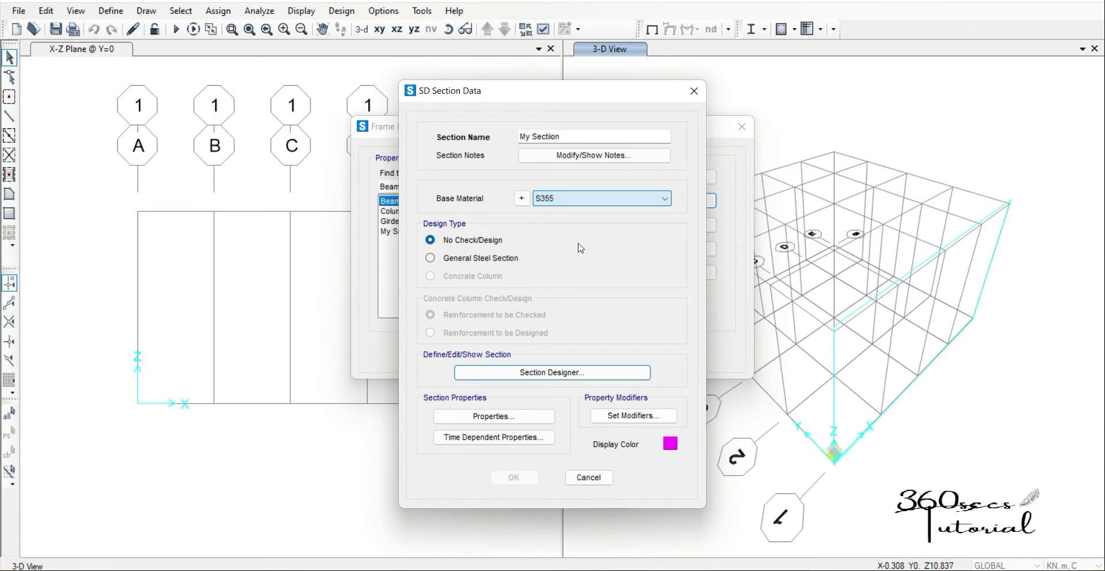
click(430, 258)
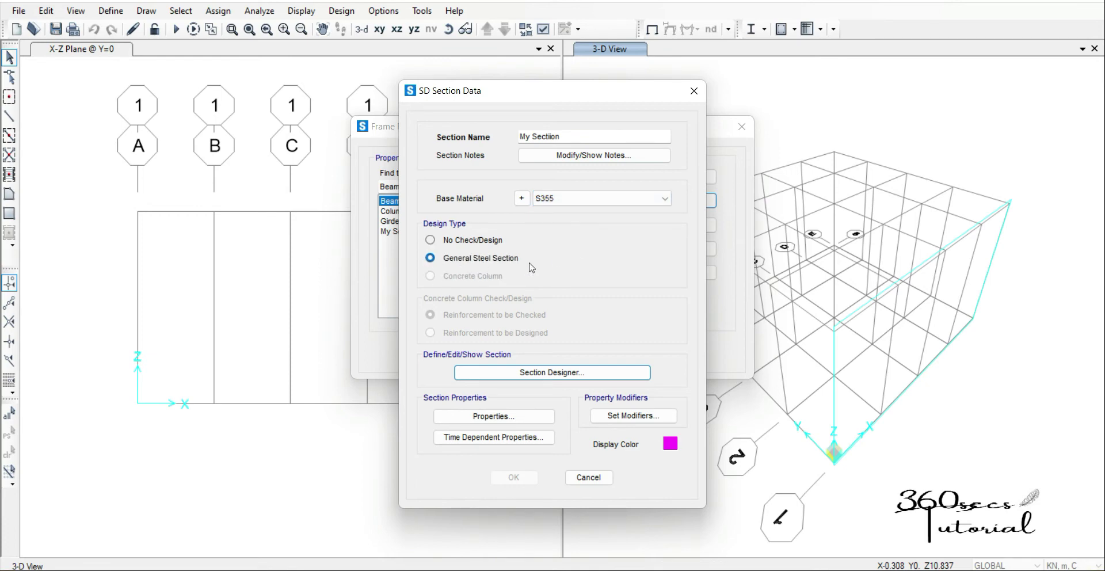
click(551, 373)
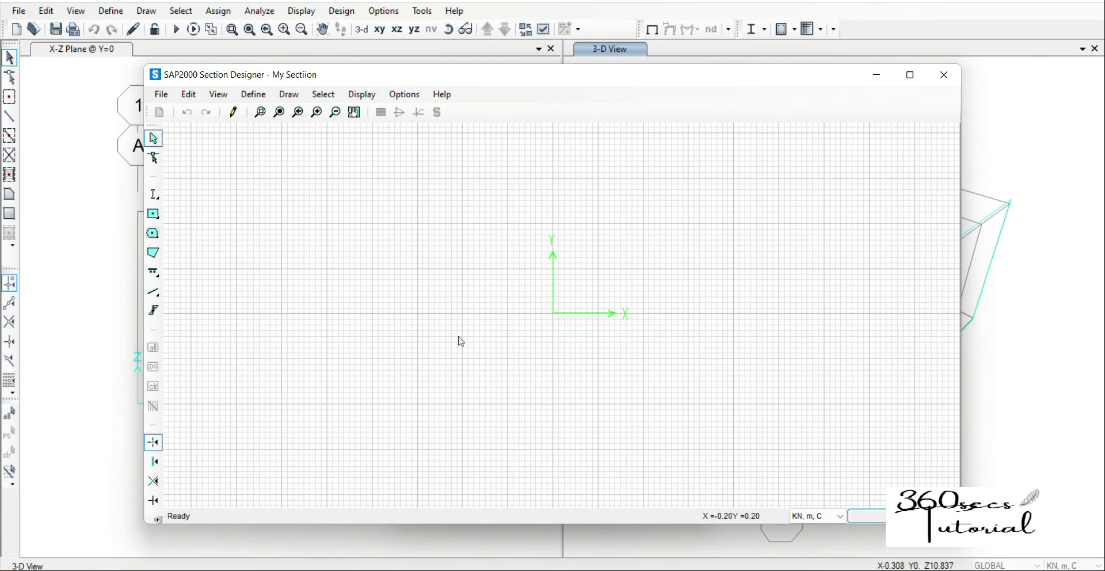
- Import My Section.dxf into Section Designer, acknowledging the file-open error message
click(154, 194)
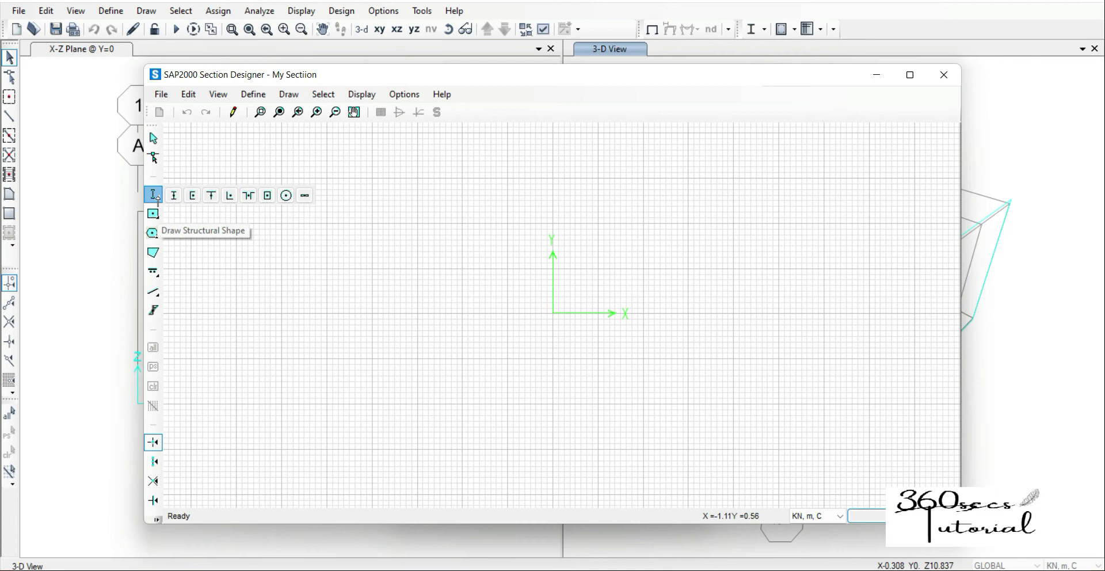
click(161, 94)
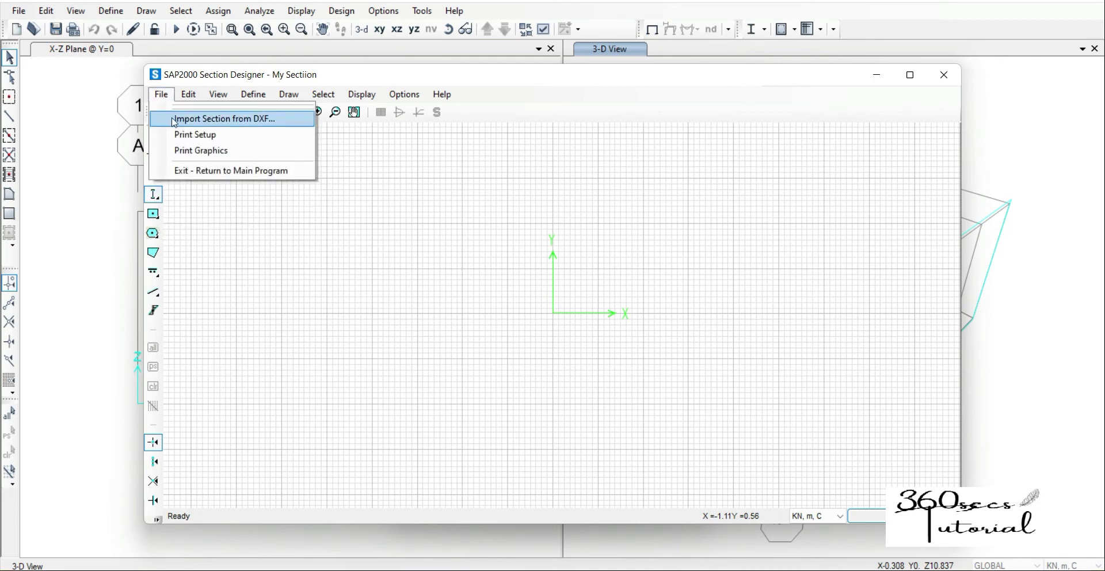
click(173, 119)
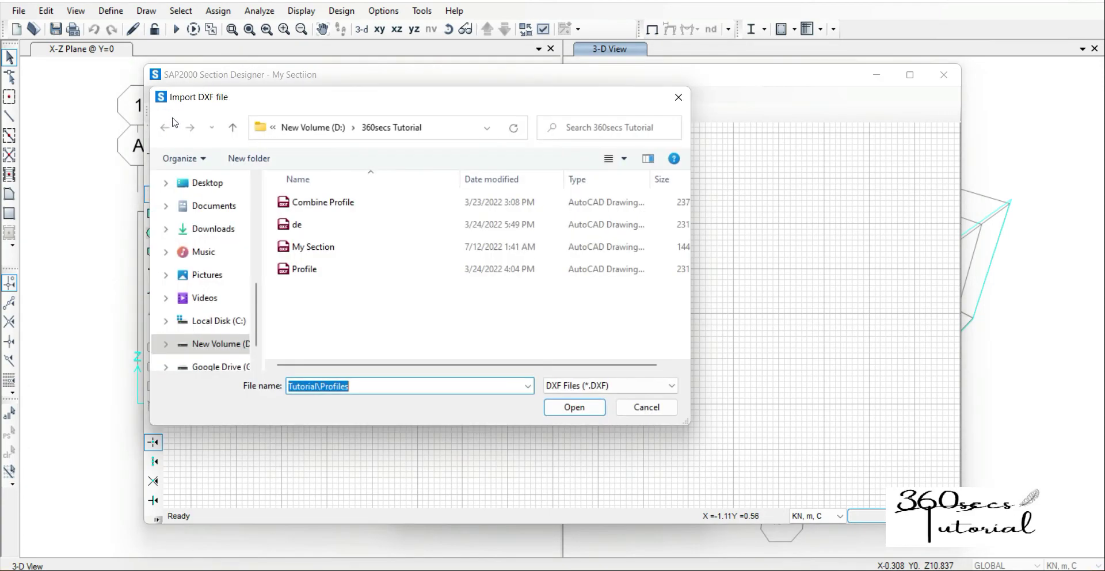
click(321, 249)
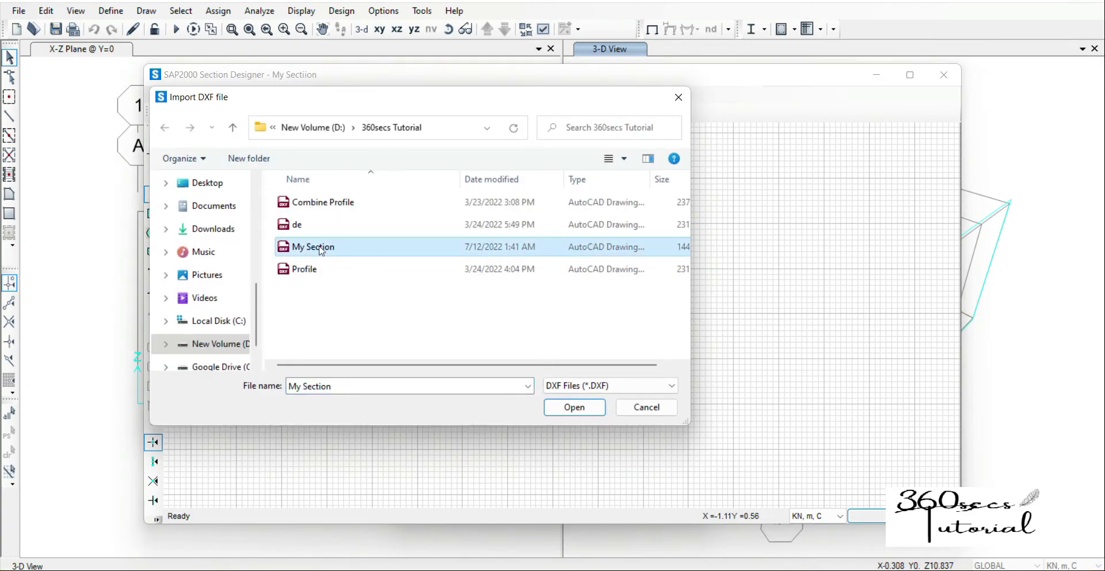
click(581, 412)
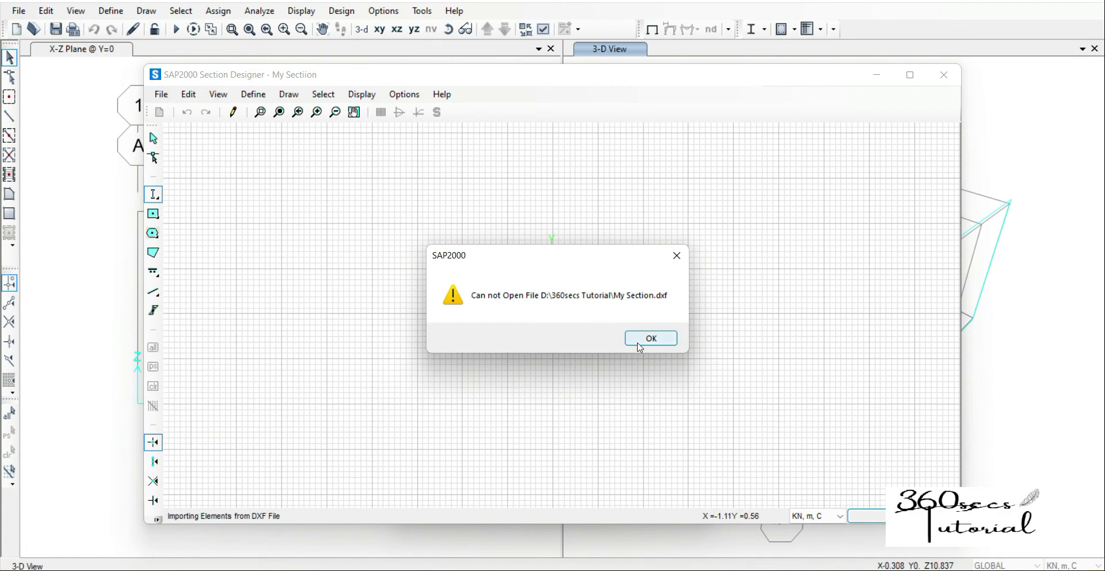
click(640, 345)
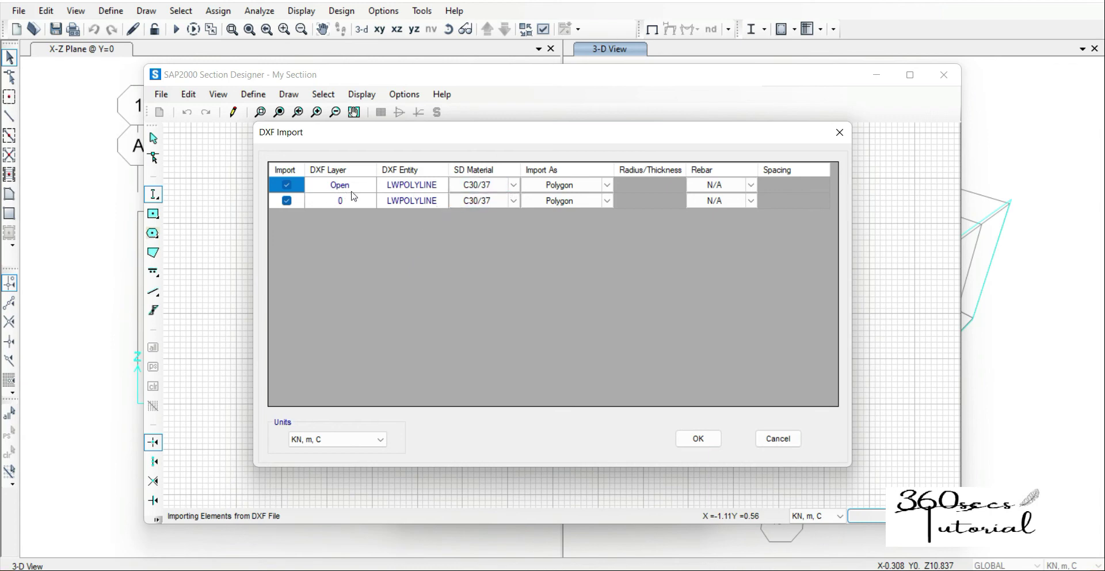
- Map the Open layer to OPENING and layer 0 to S355, both as polygons, and import
click(515, 187)
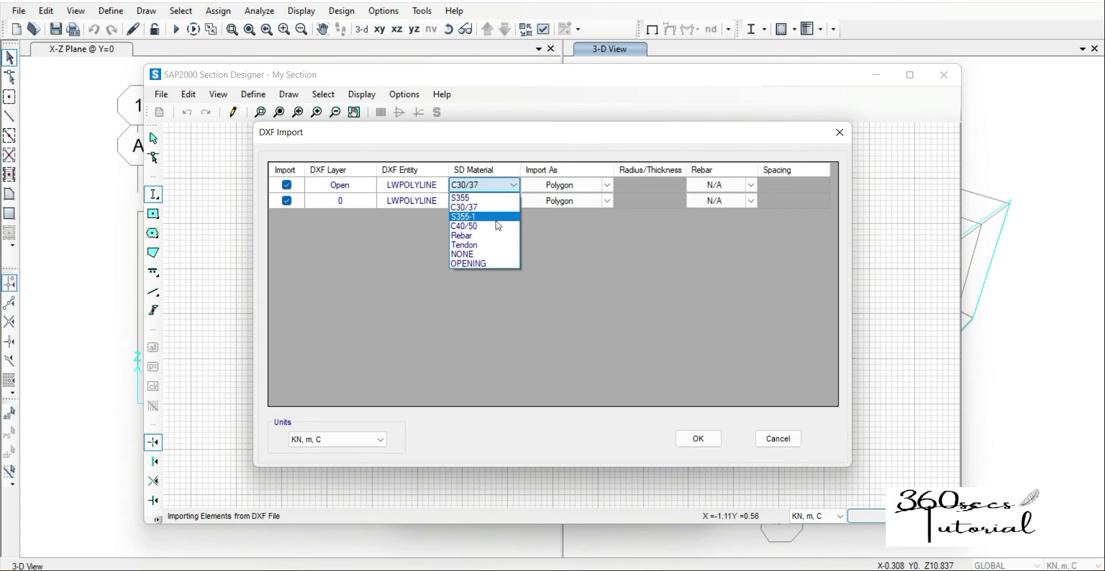
click(489, 261)
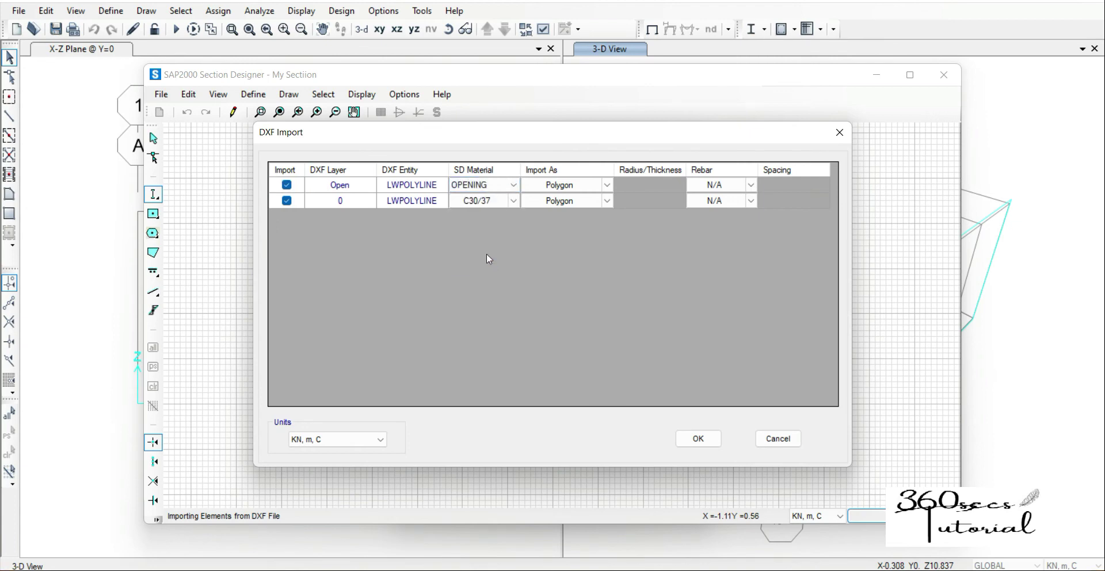
click(513, 201)
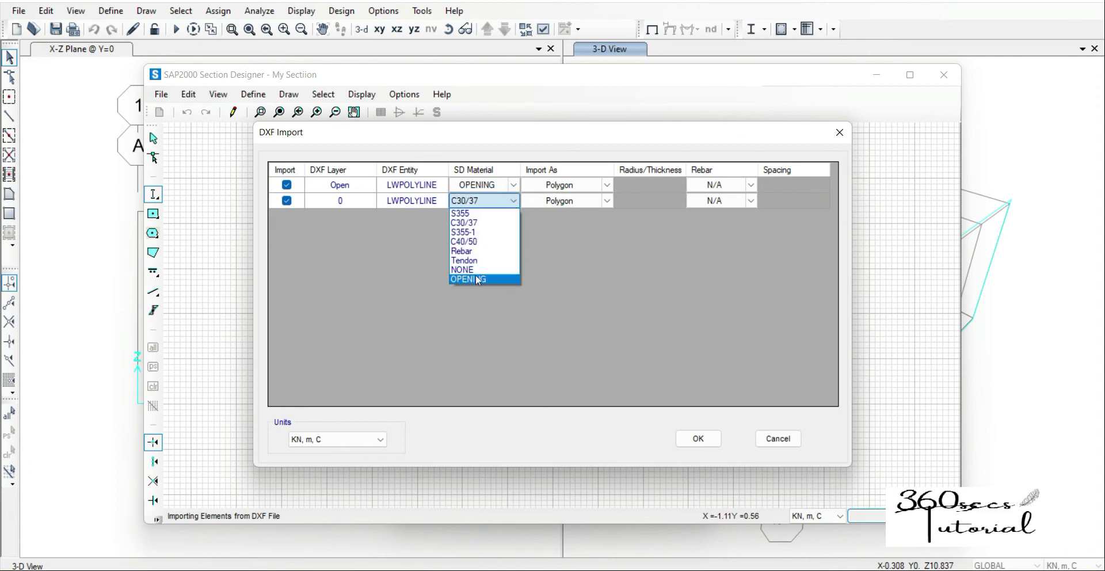
click(471, 214)
click(541, 185)
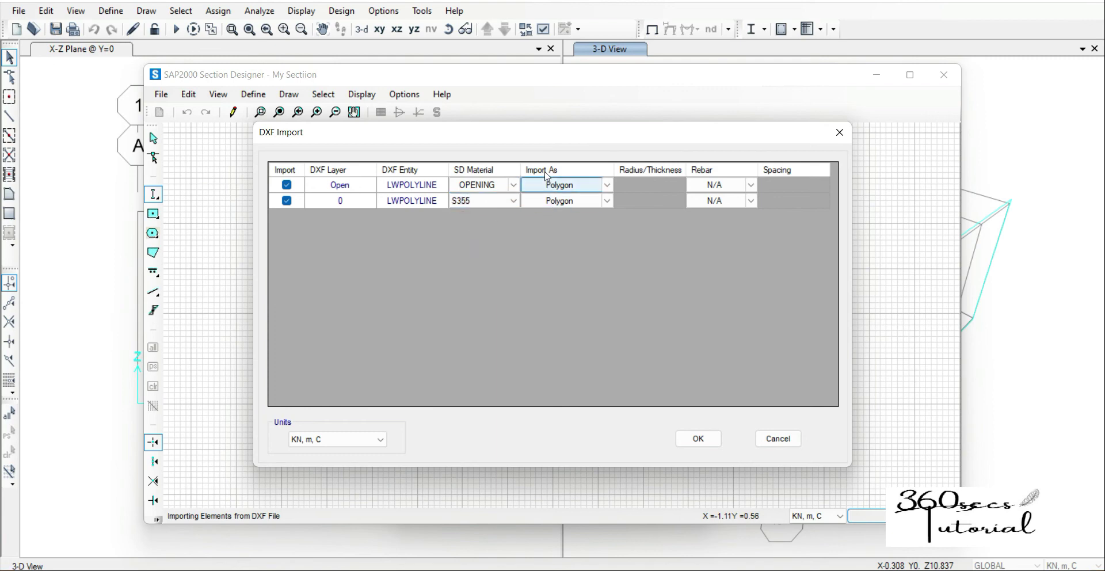
click(608, 184)
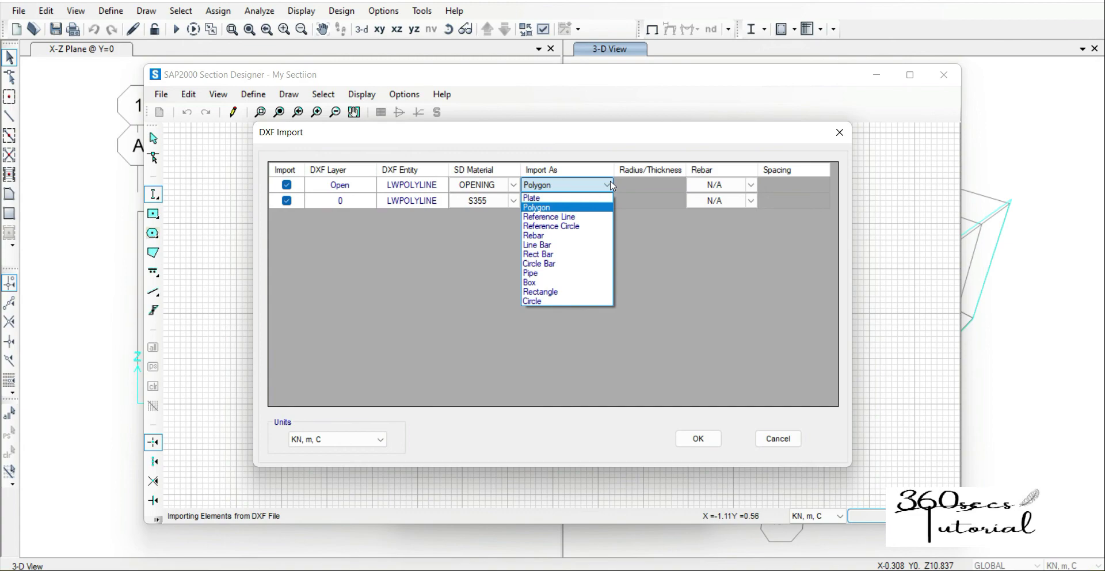
click(611, 185)
click(697, 437)
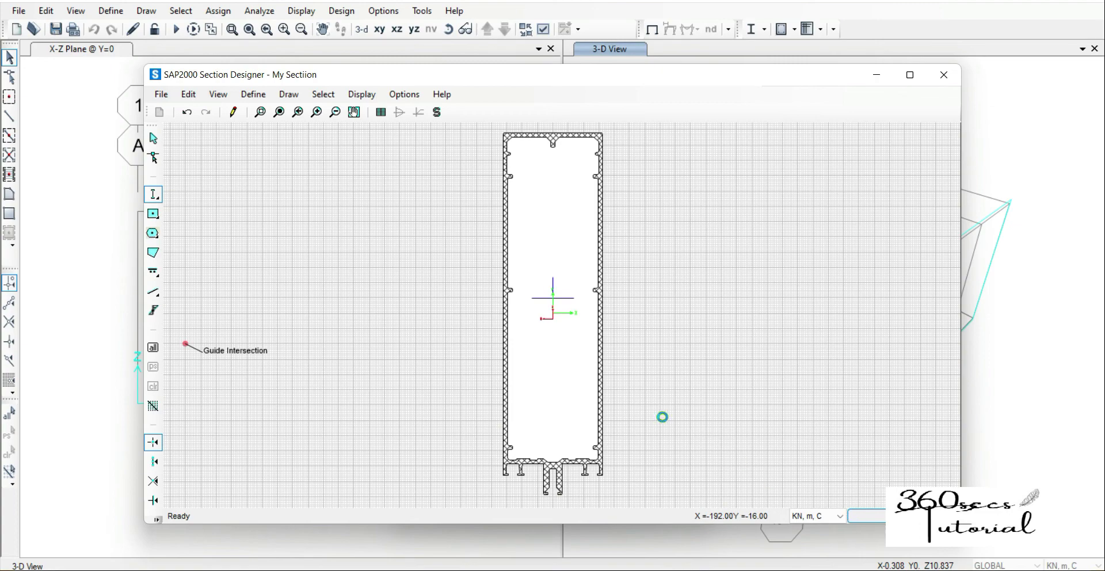
- Close Section Designer and keep all stiffness modification factors at 1
key(alt+F4)
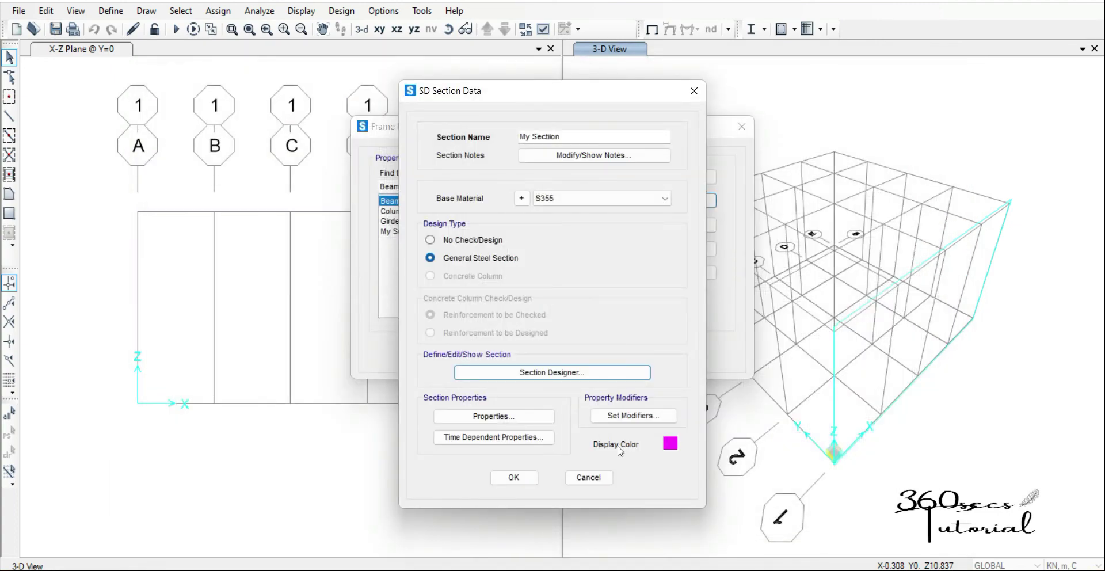
click(631, 417)
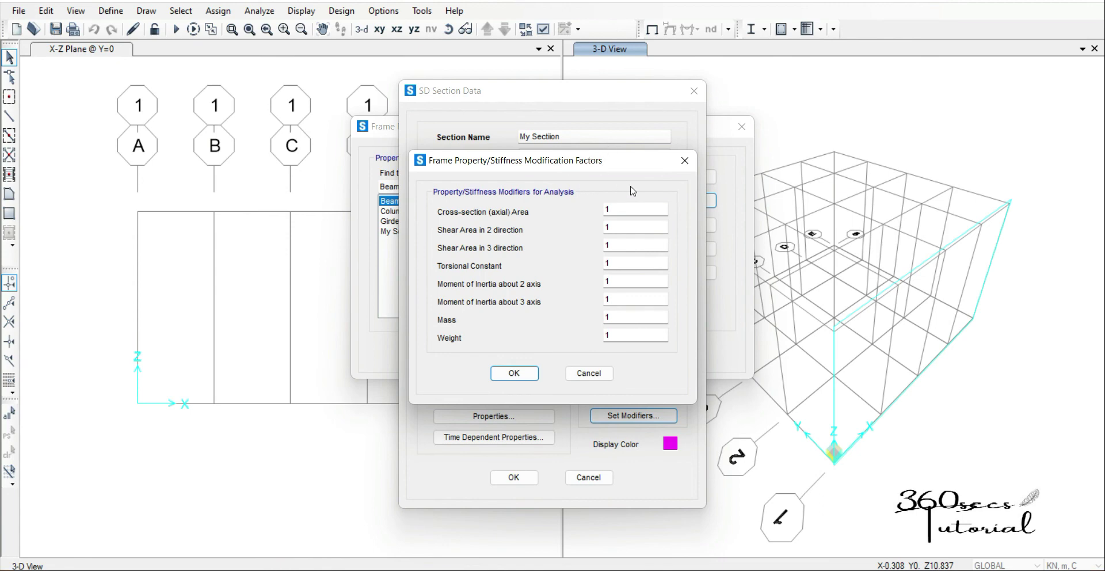
click(513, 373)
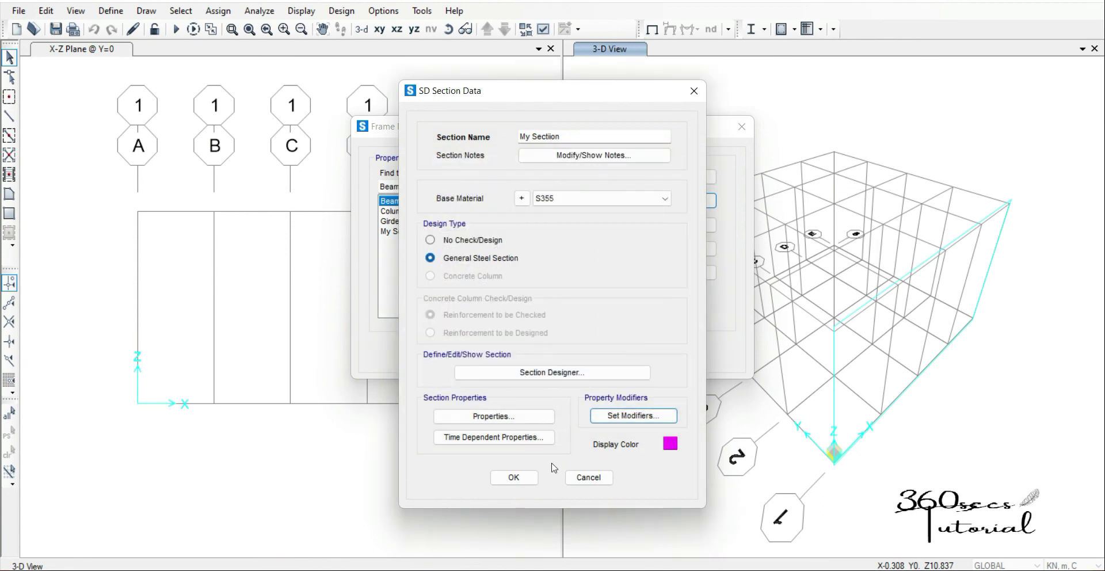
click(515, 417)
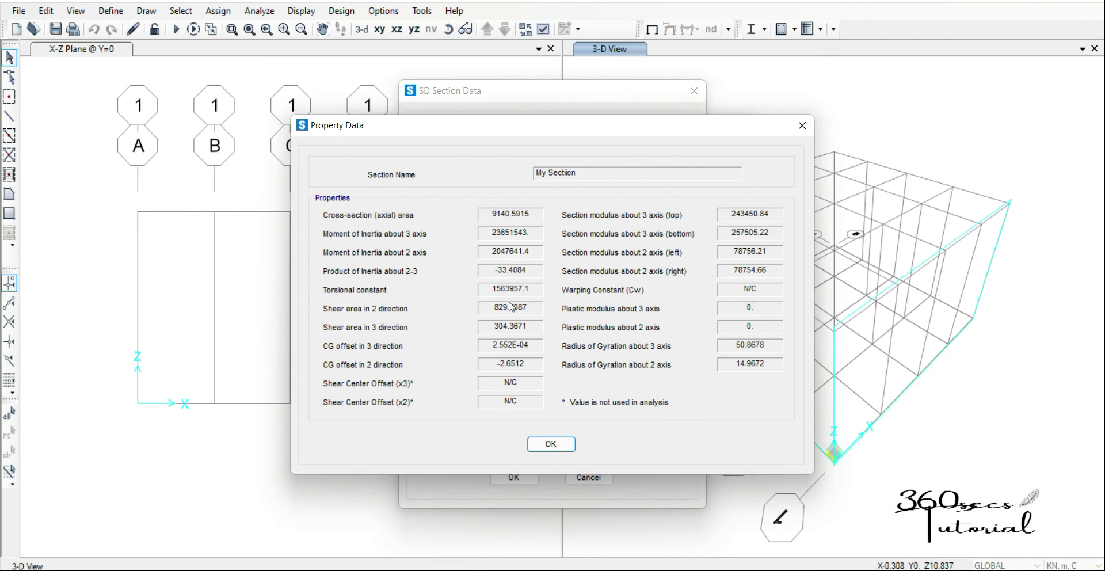
click(559, 446)
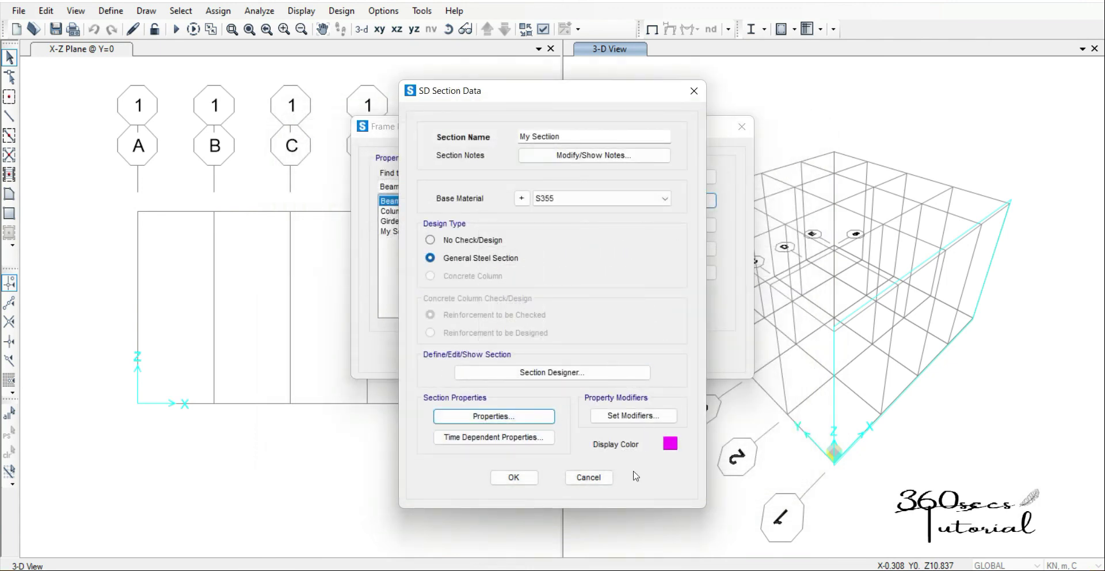
- Delete the misspelled My Sectiion duplicate and reopen My Section's section data
click(513, 477)
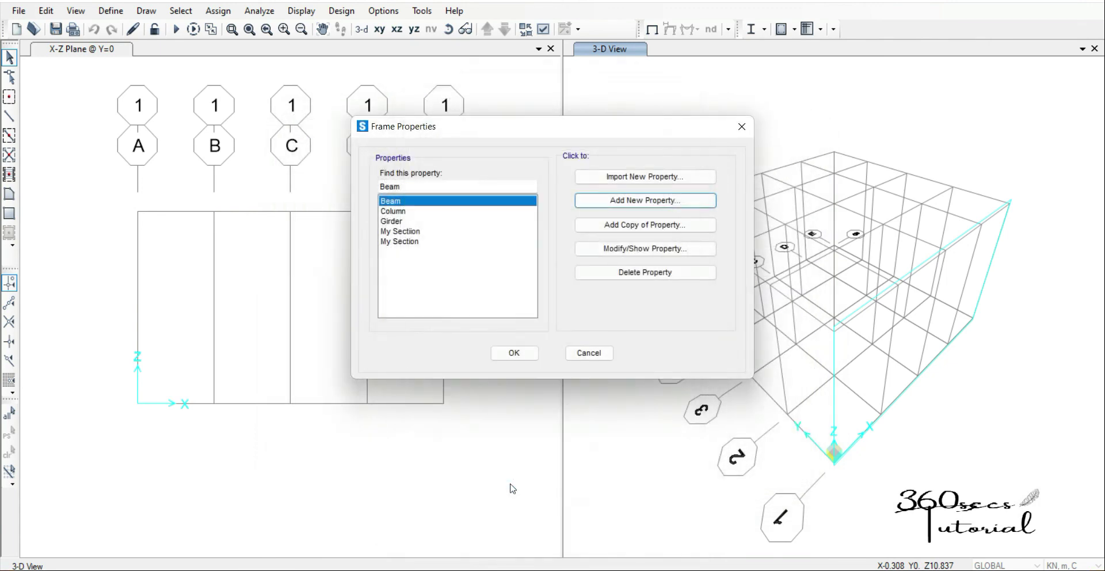
click(409, 232)
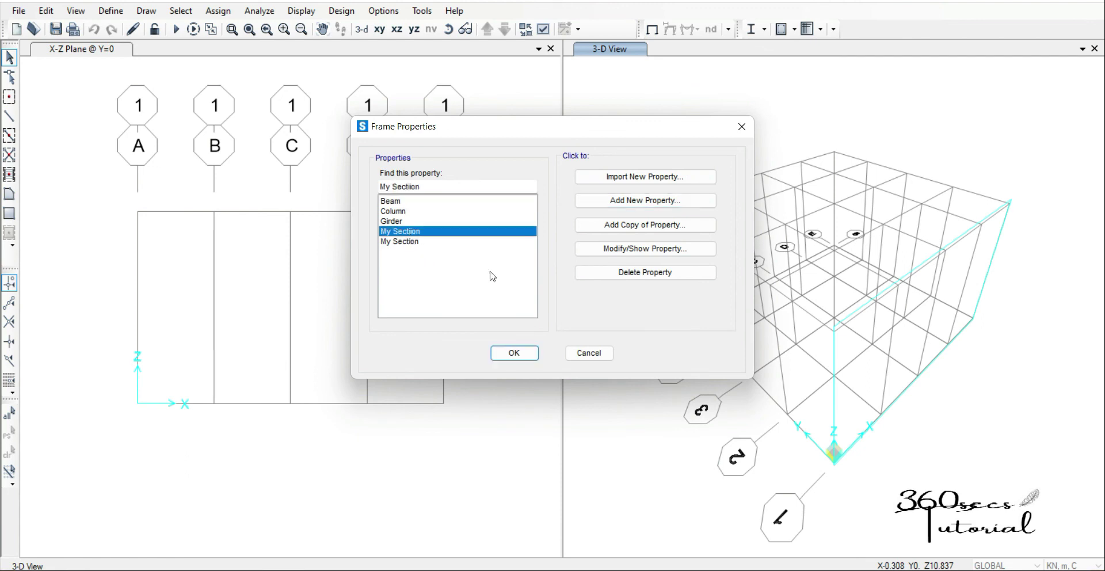
click(659, 273)
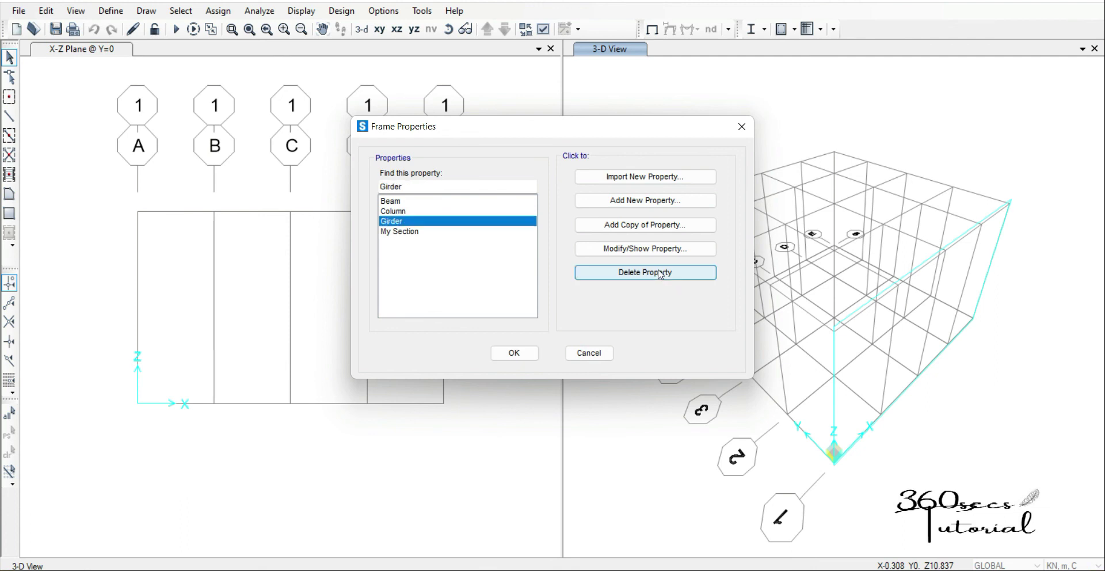
click(416, 233)
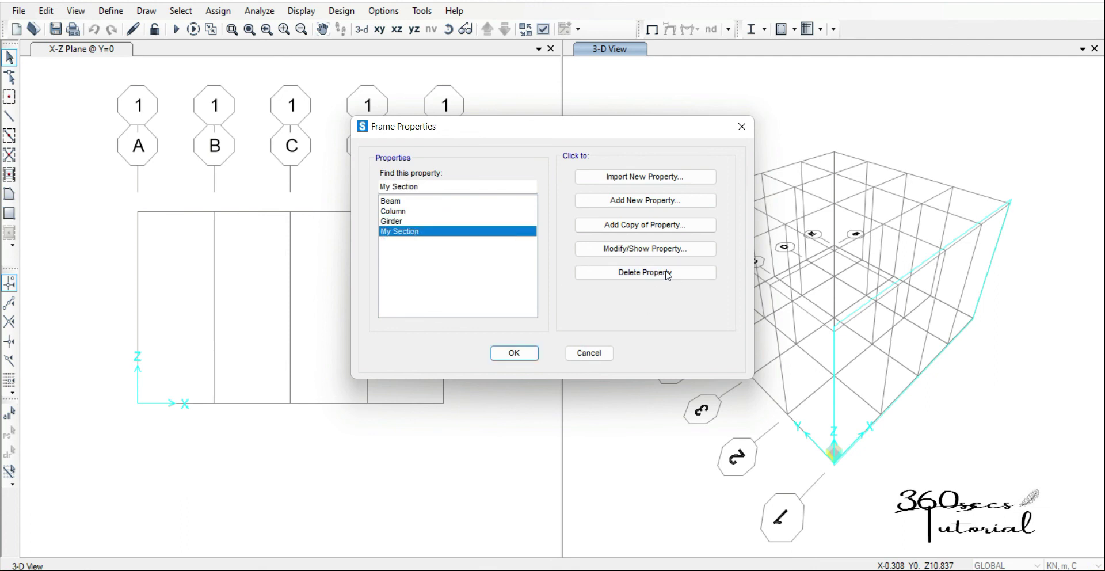
click(642, 251)
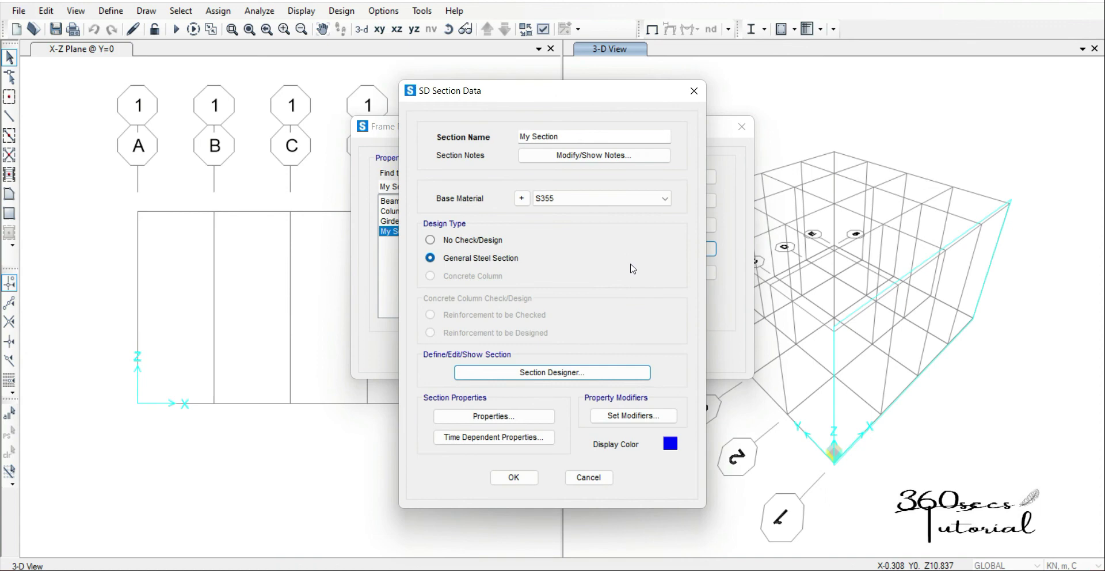
click(525, 374)
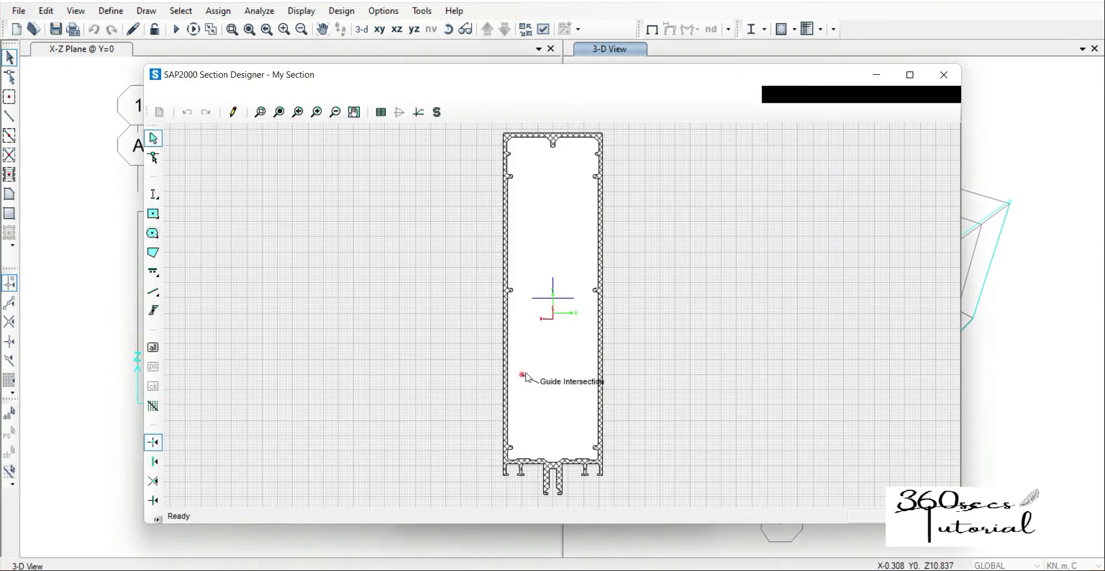
click(945, 75)
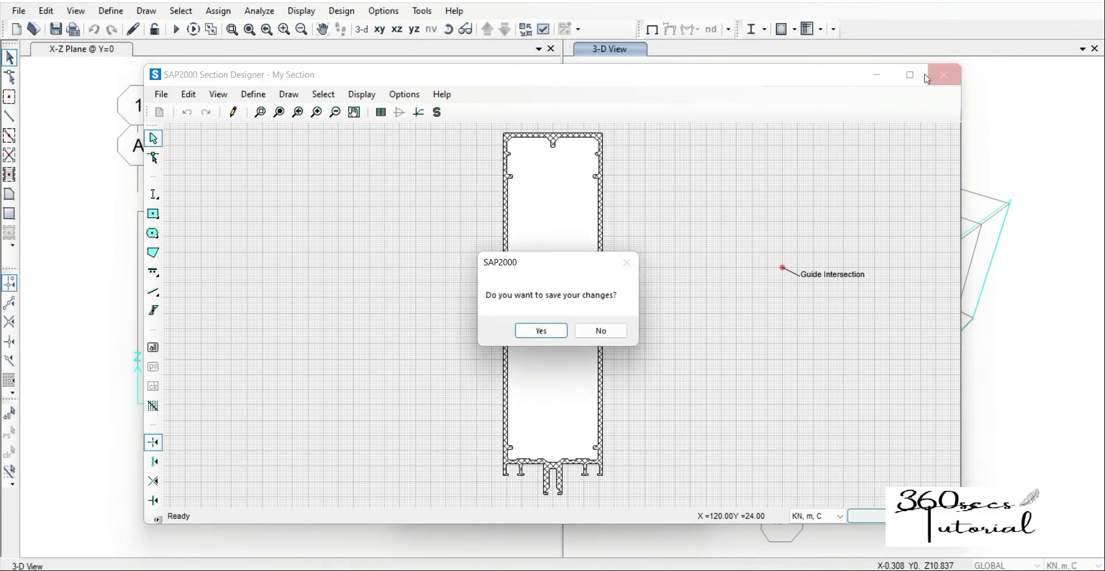
click(600, 330)
click(514, 477)
click(620, 248)
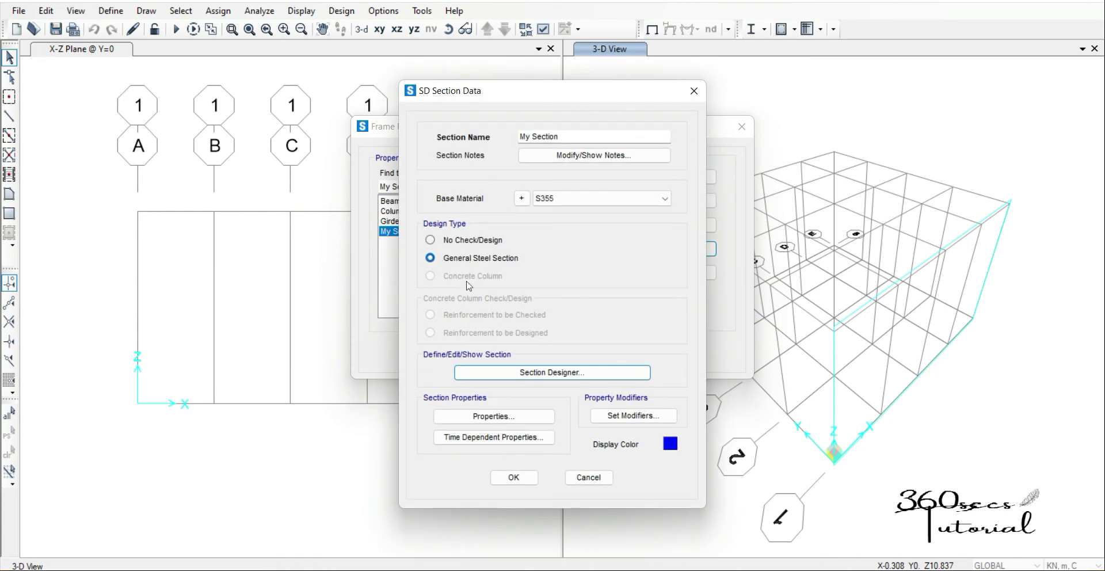
click(514, 477)
- Close the Frame Properties dialog
click(516, 358)
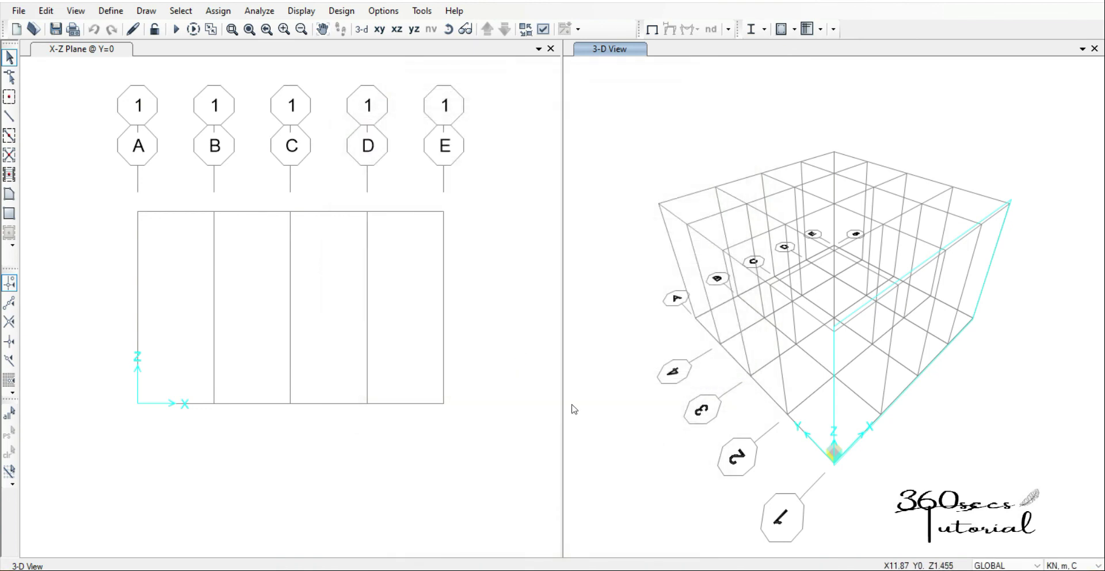